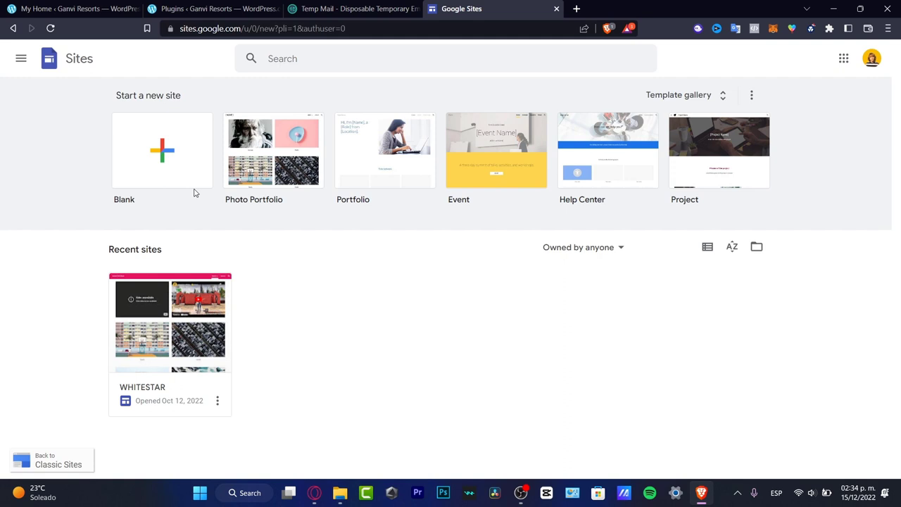
Browse the template gallery and create a new site from the Blank template
click(718, 99)
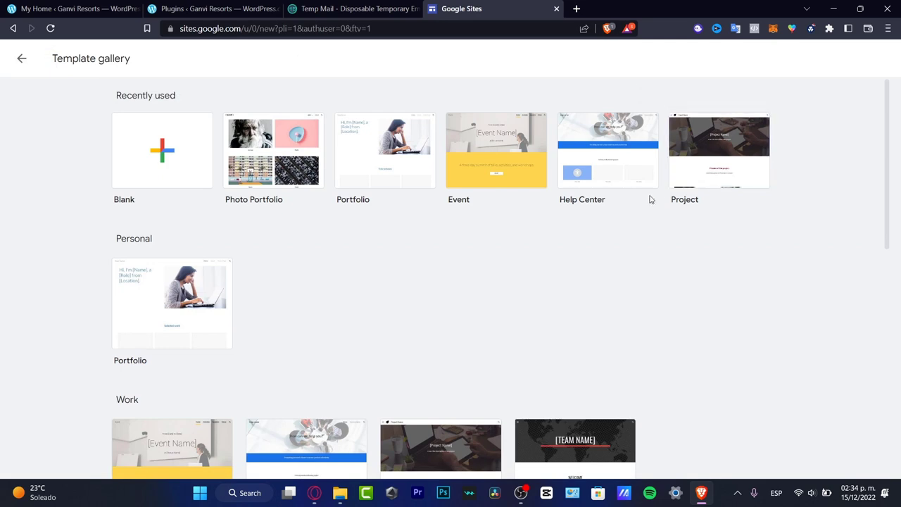
scroll(651, 204, down, 3)
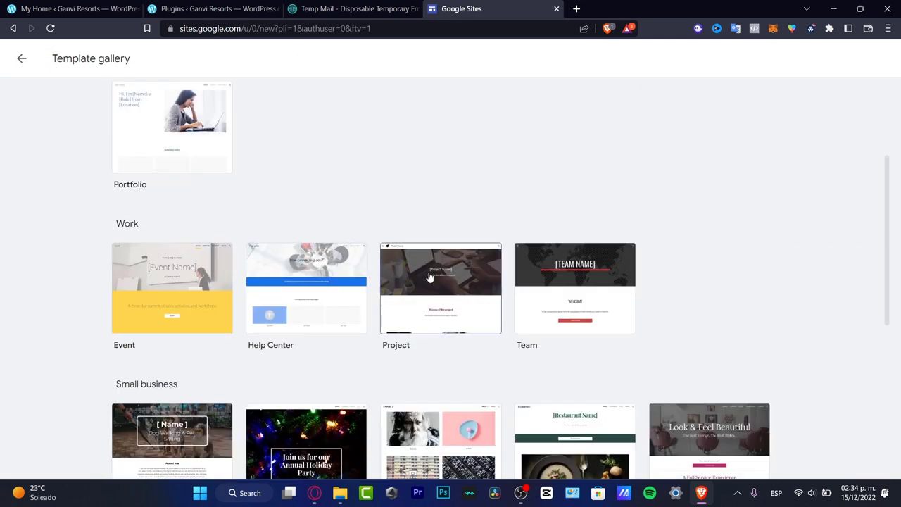
scroll(429, 282, down, 2)
scroll(247, 271, down, 3)
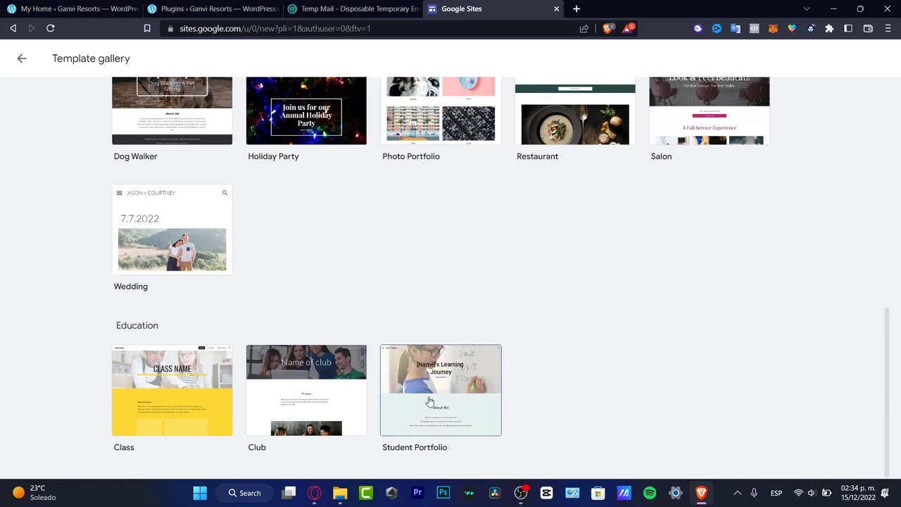
scroll(535, 320, up, 15)
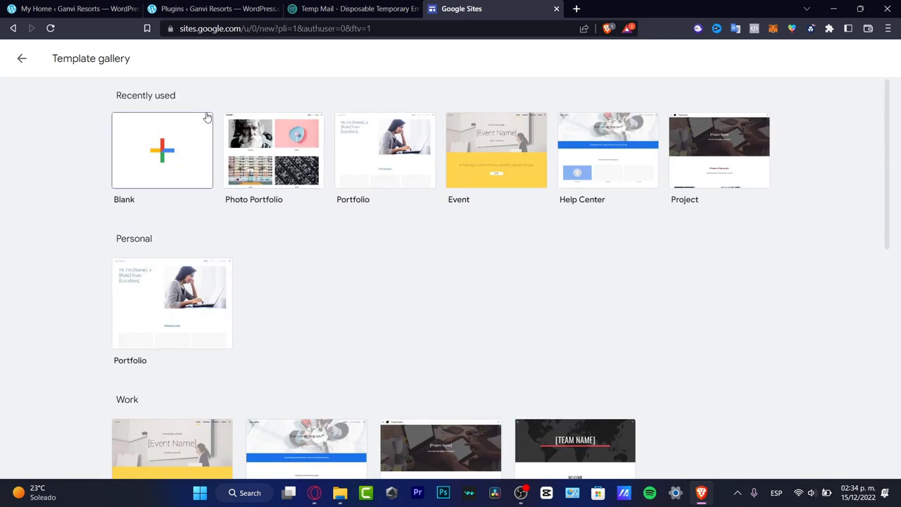
scroll(534, 228, down, 10)
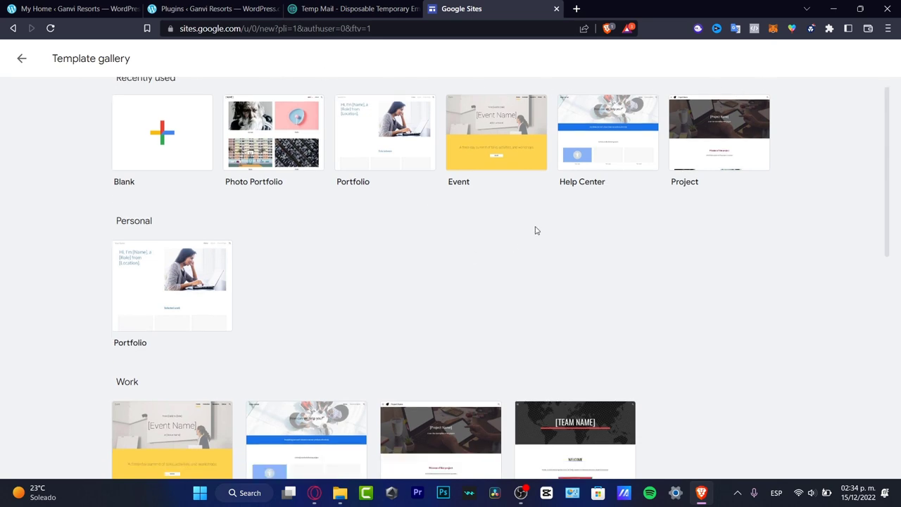
scroll(538, 228, up, 10)
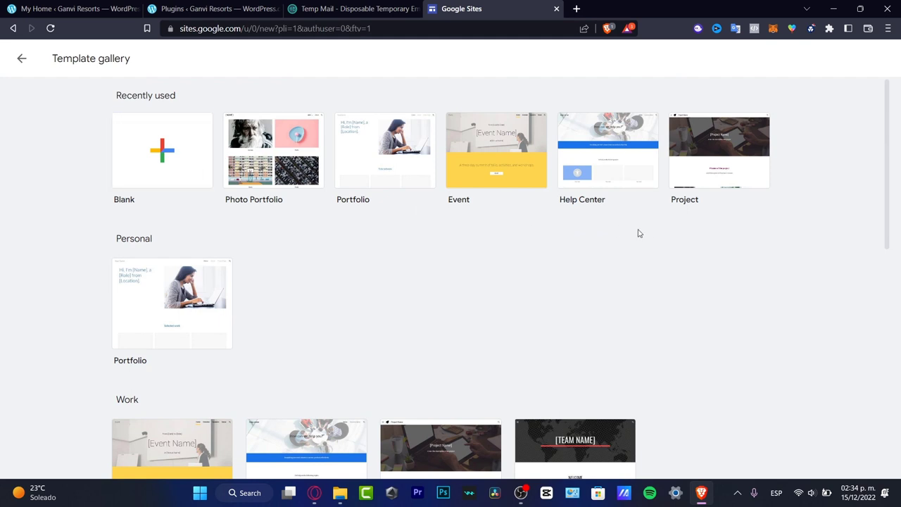
click(145, 133)
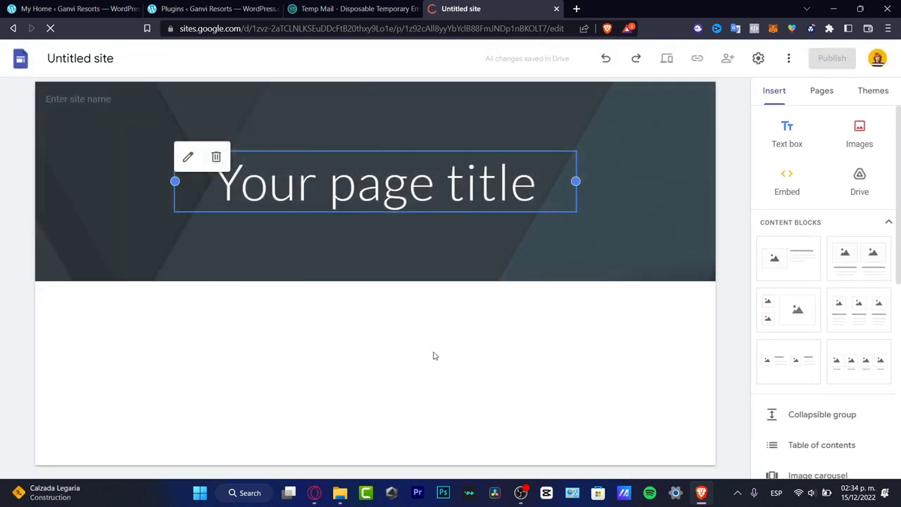
Replace the placeholder header title with 'Get your Amazon item here'
click(654, 176)
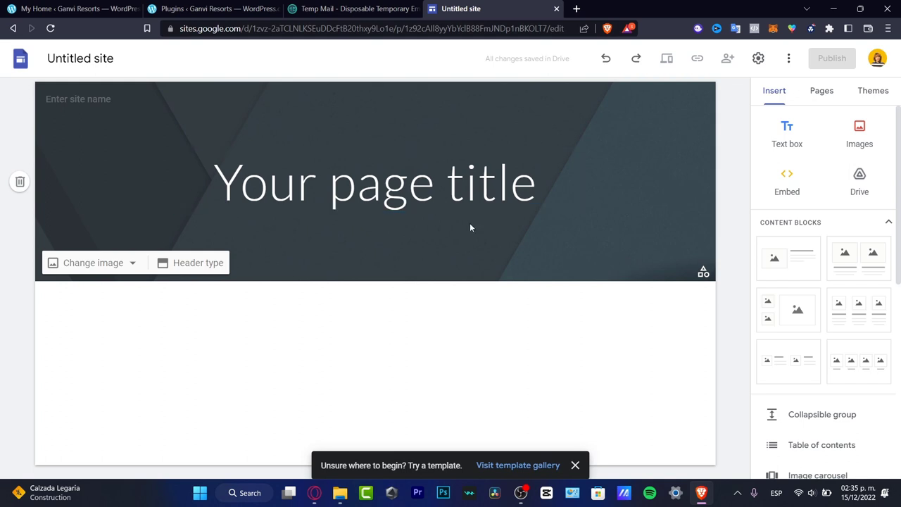
click(442, 194)
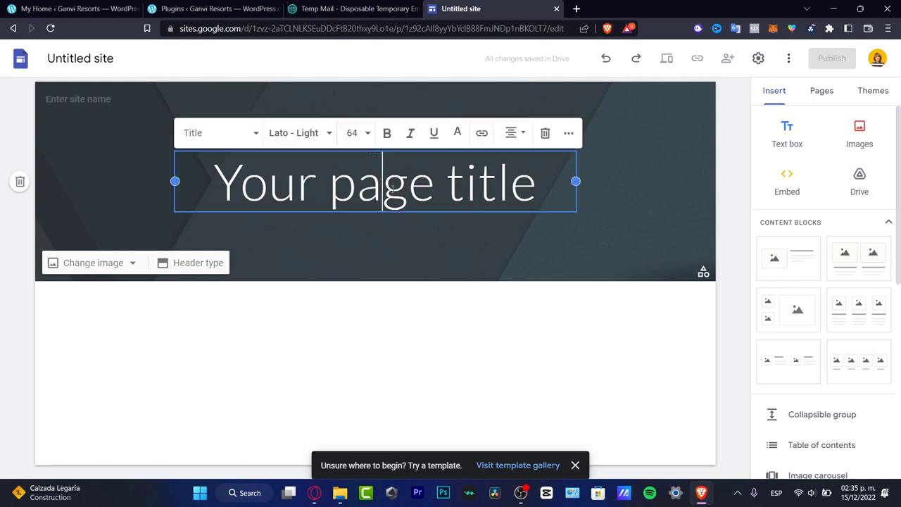
triple_click(429, 197)
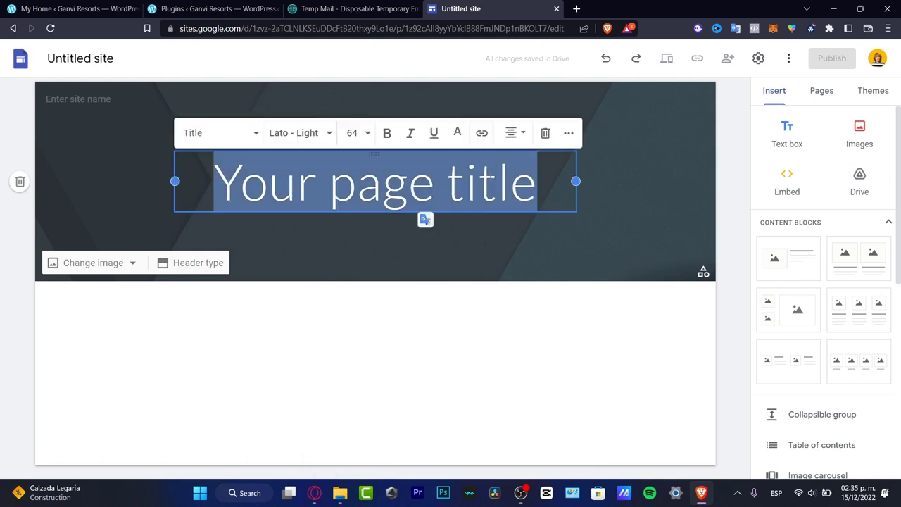
text(Get your AM)
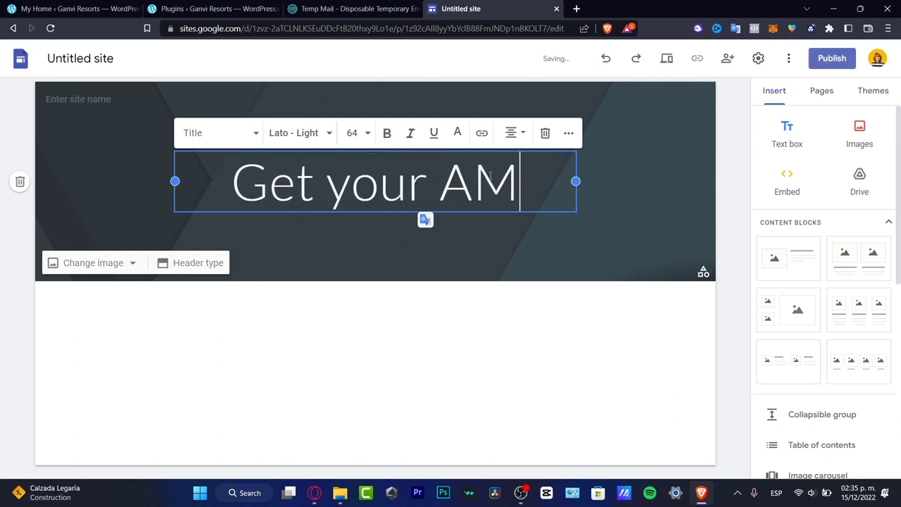
key(BackSpace)
text(mazo)
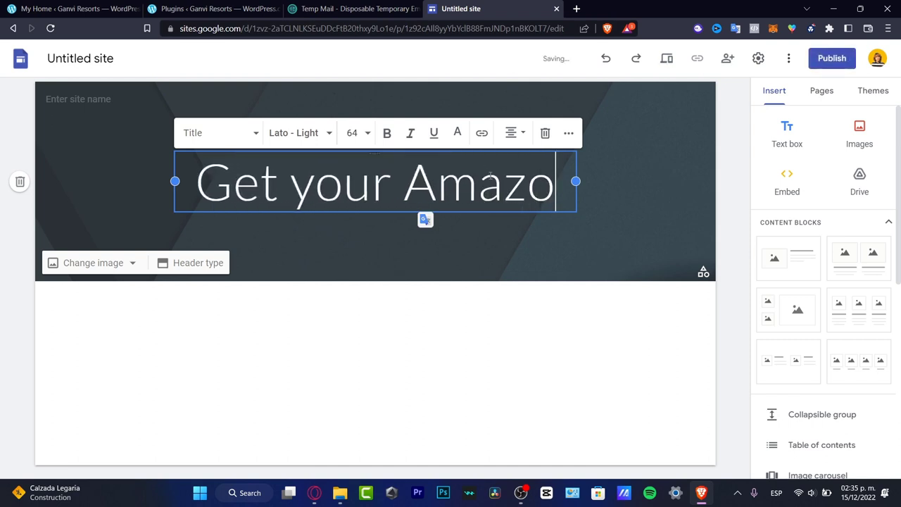
text(n item here)
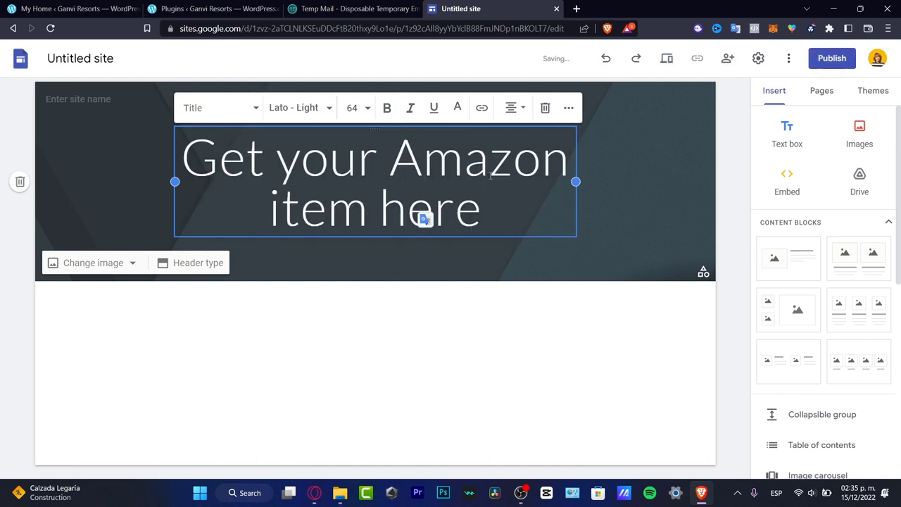
text(:)
key(BackSpace)
click(431, 328)
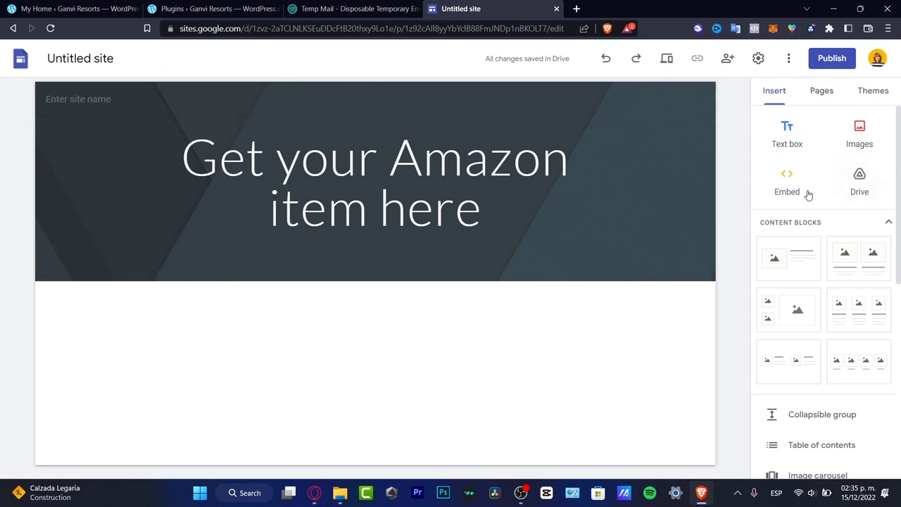
Switch the side panel to Pages, where Home is the only page listed
scroll(832, 296, down, 3)
scroll(832, 296, up, 3)
scroll(832, 299, down, 5)
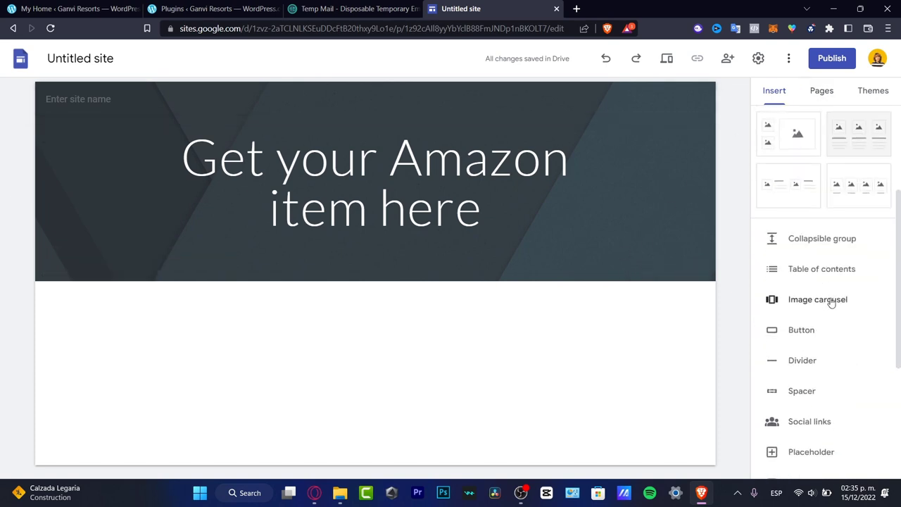
scroll(833, 338, down, 1)
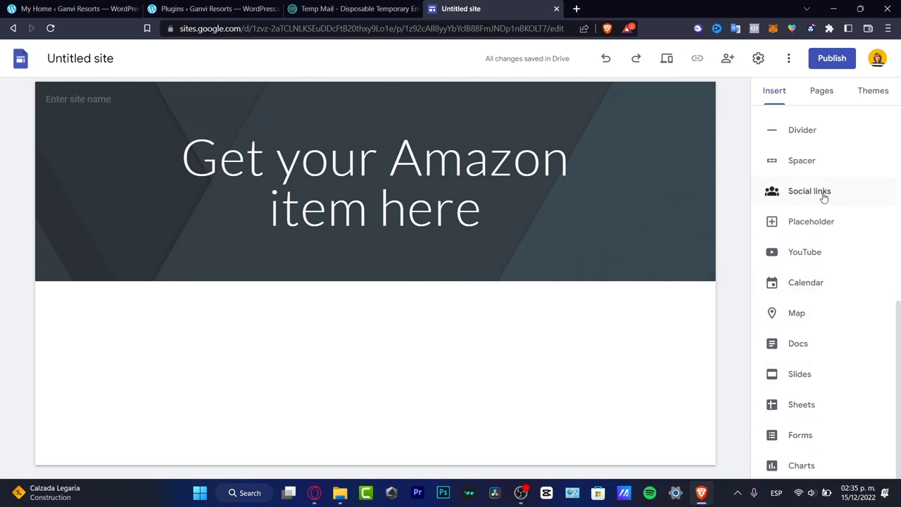
click(824, 99)
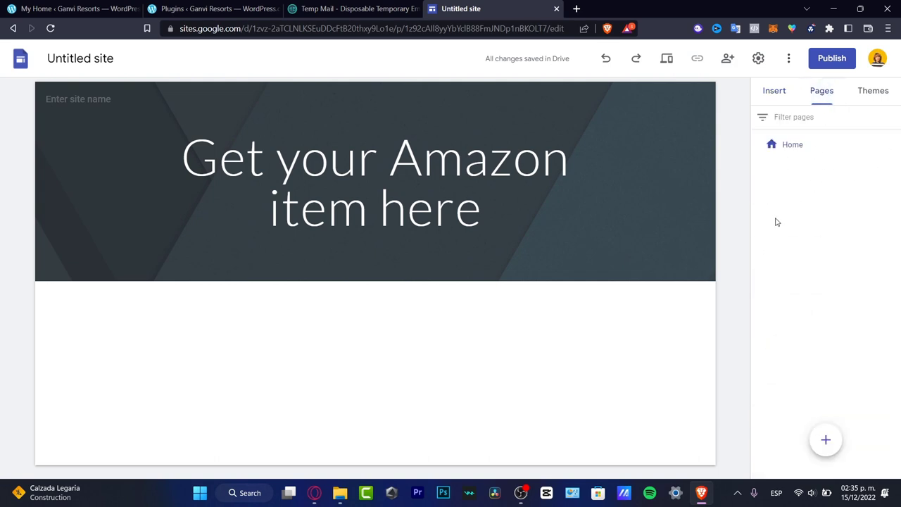
Apply the Vision theme, giving the header a wood-desk image and bold title
click(874, 93)
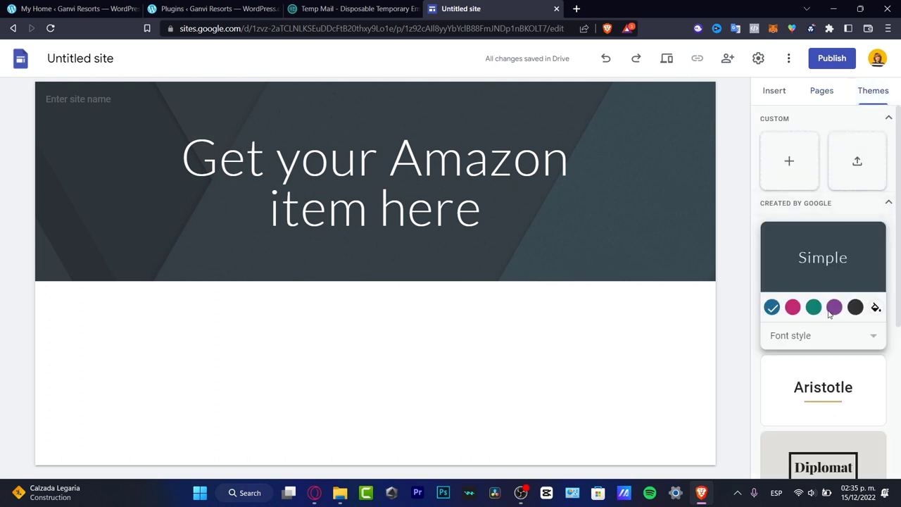
scroll(832, 315, down, 2)
scroll(833, 314, down, 2)
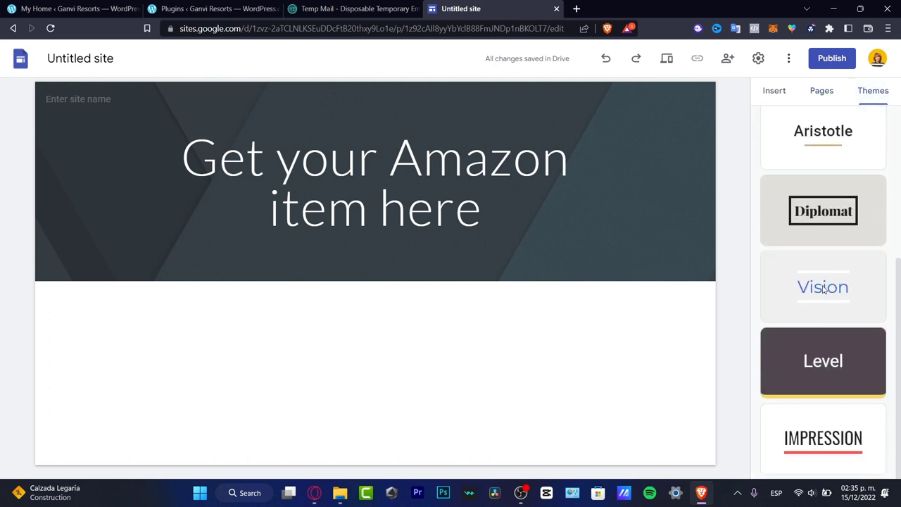
click(823, 288)
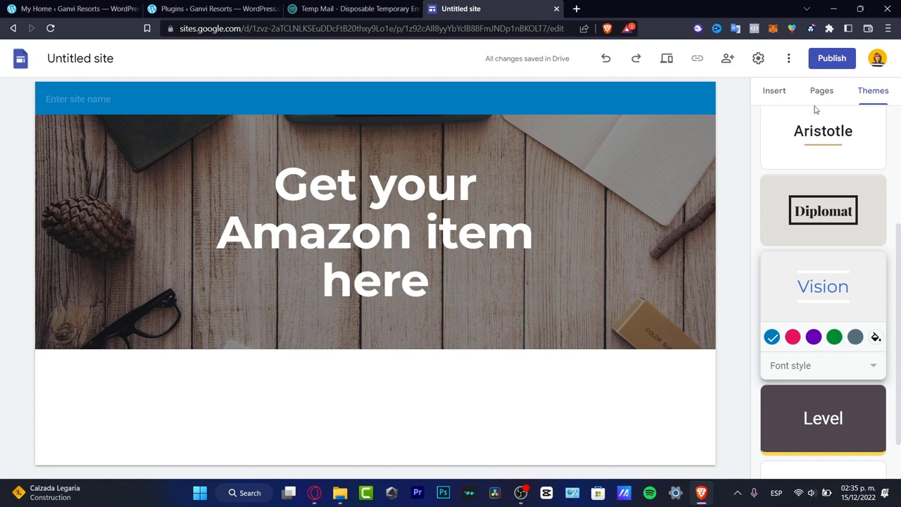
click(774, 91)
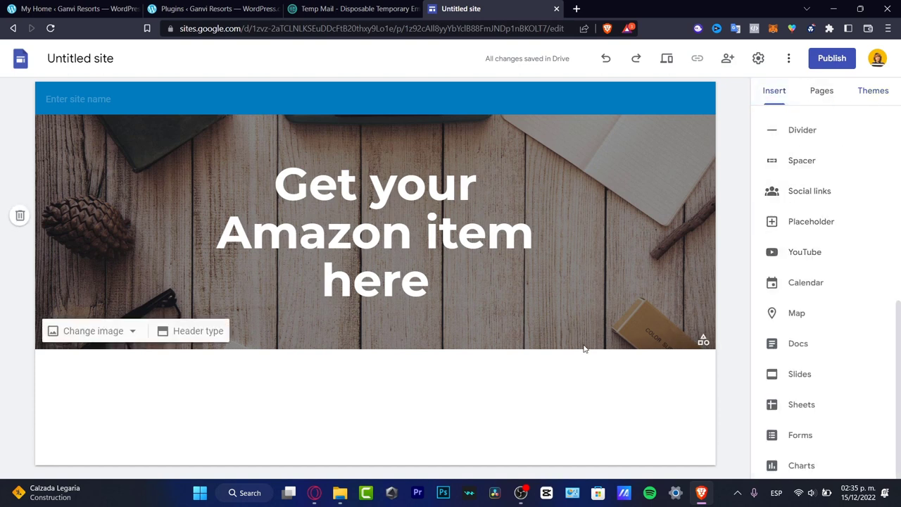
Set the 'Get your Amazon item here' title font to Montserrat Light
click(458, 232)
drag(431, 289, 378, 203)
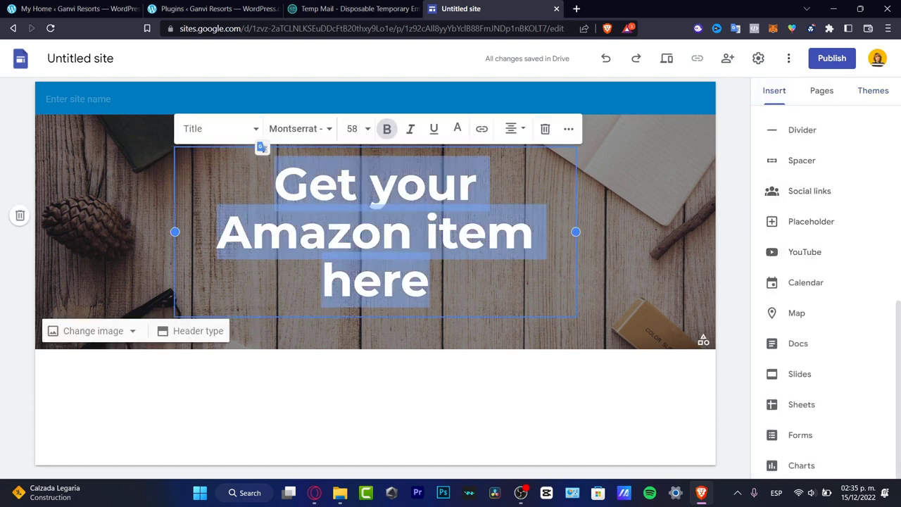
click(325, 129)
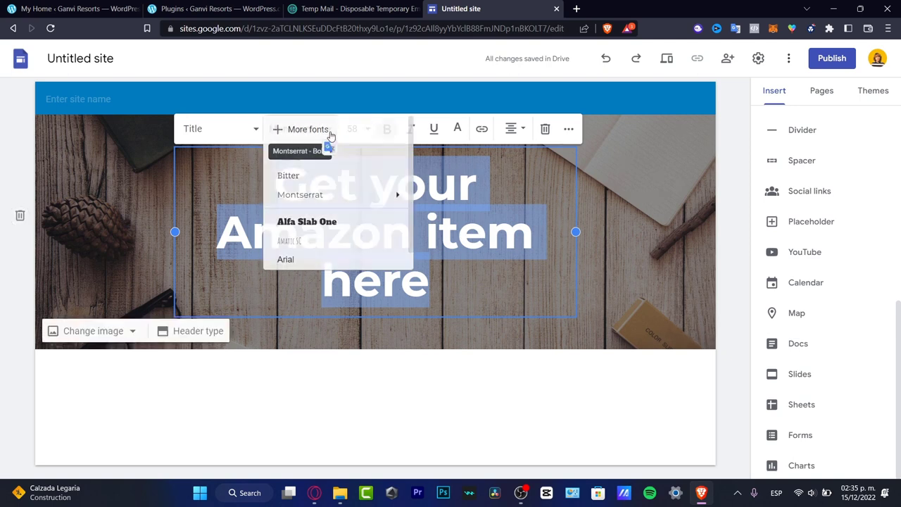
click(380, 196)
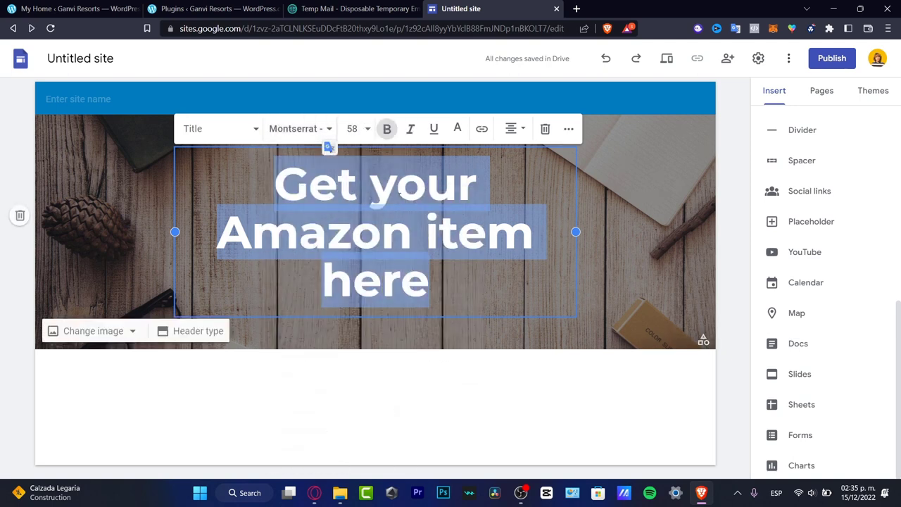
click(328, 132)
mouse_move(342, 203)
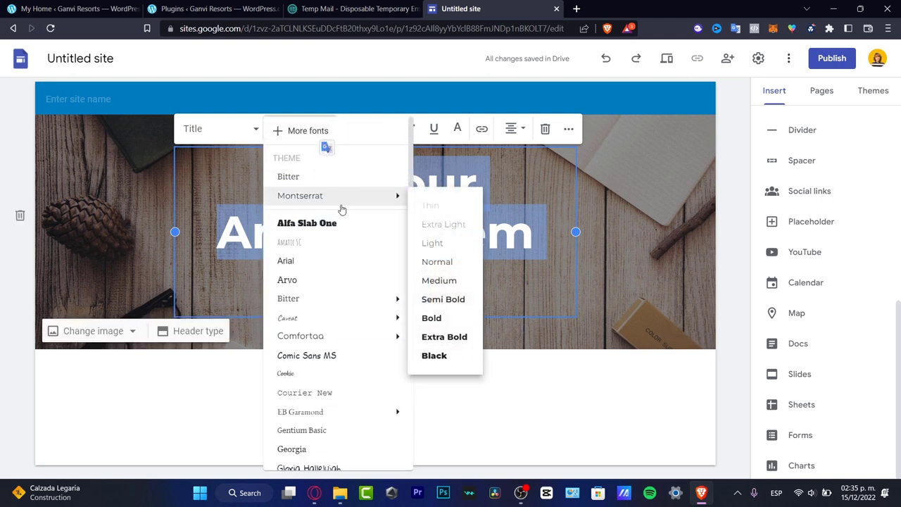
click(448, 245)
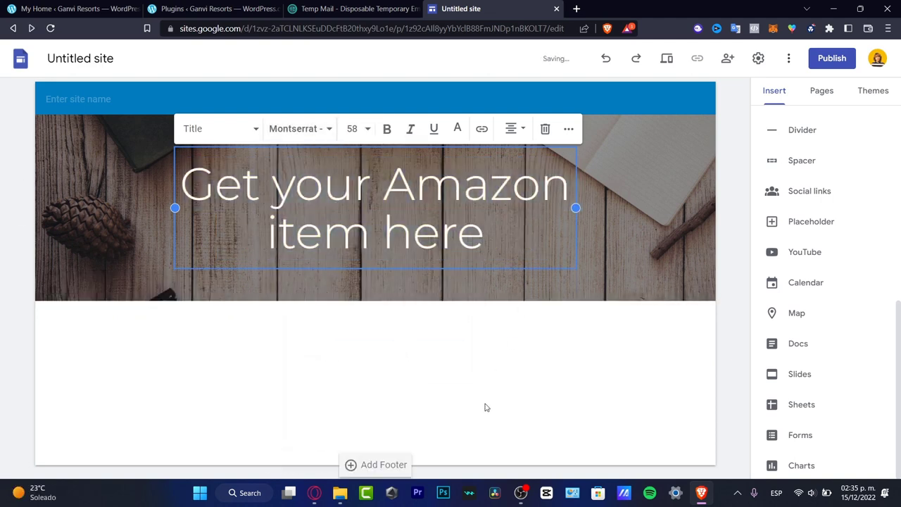
click(420, 369)
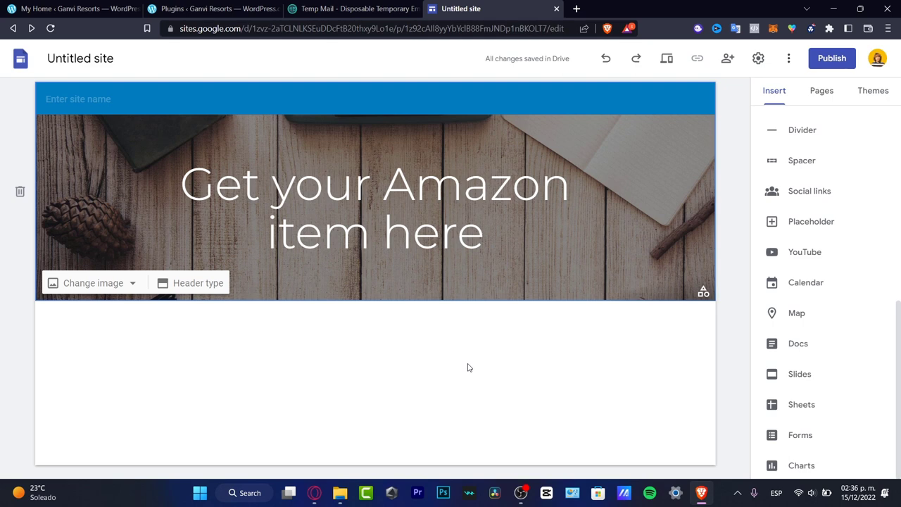
Load amazon.com in a new tab and scroll to the E-readers Kindle card
click(575, 11)
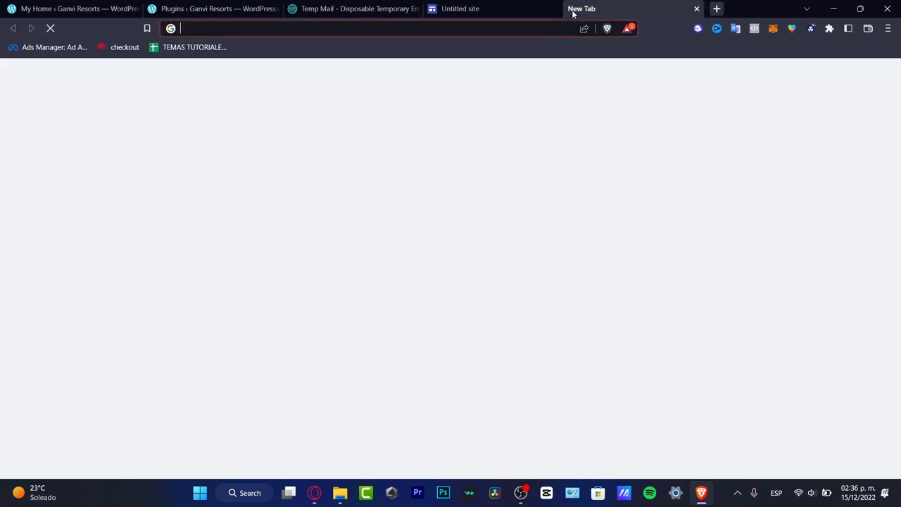
text(amazon.com)
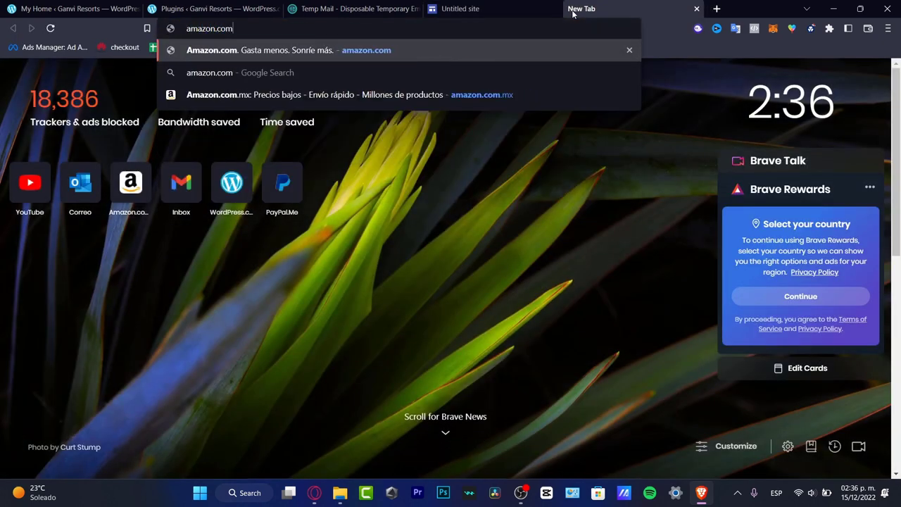
key(Return)
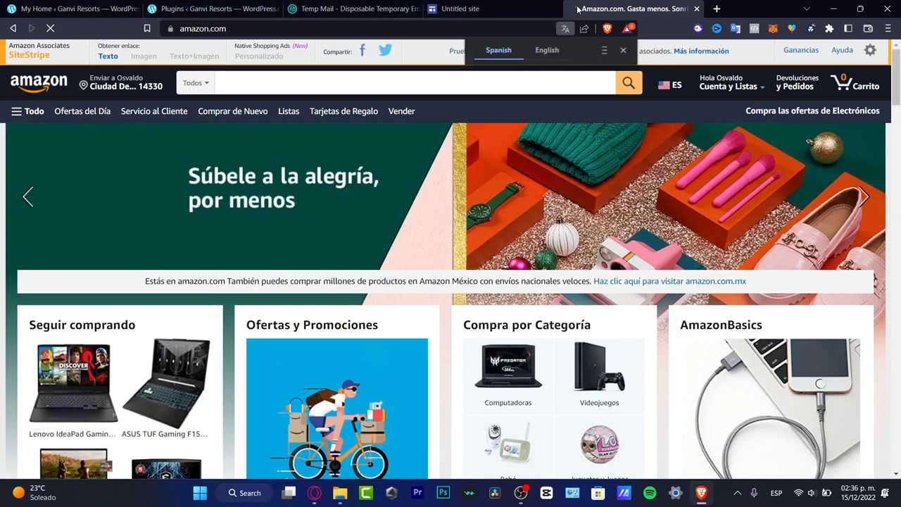
scroll(631, 217, down, 10)
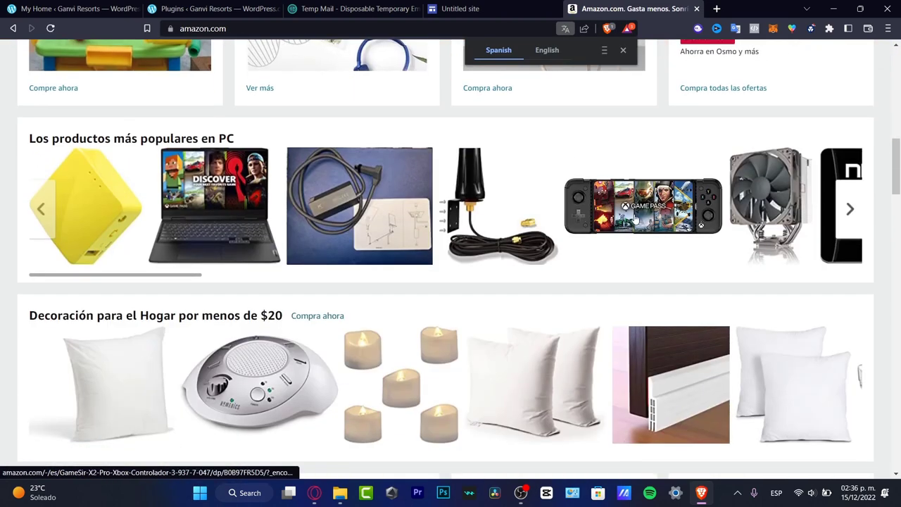
scroll(565, 252, down, 5)
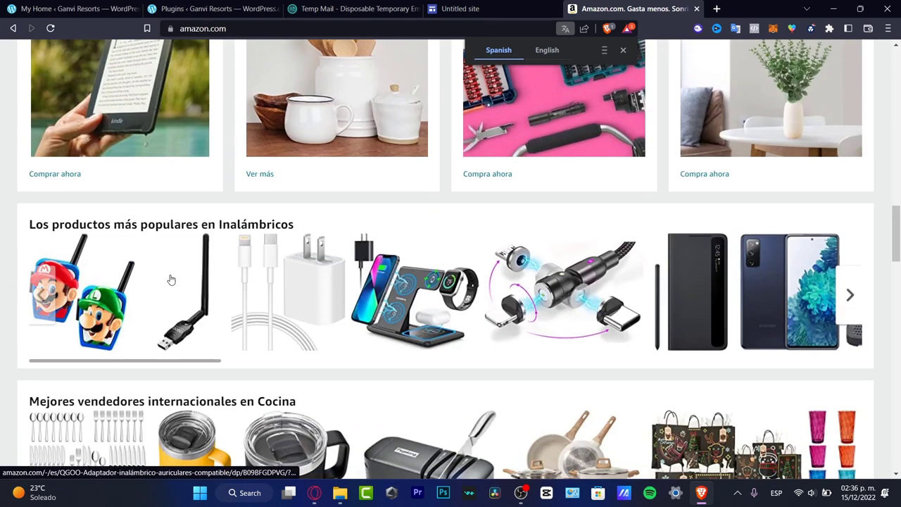
scroll(491, 240, up, 3)
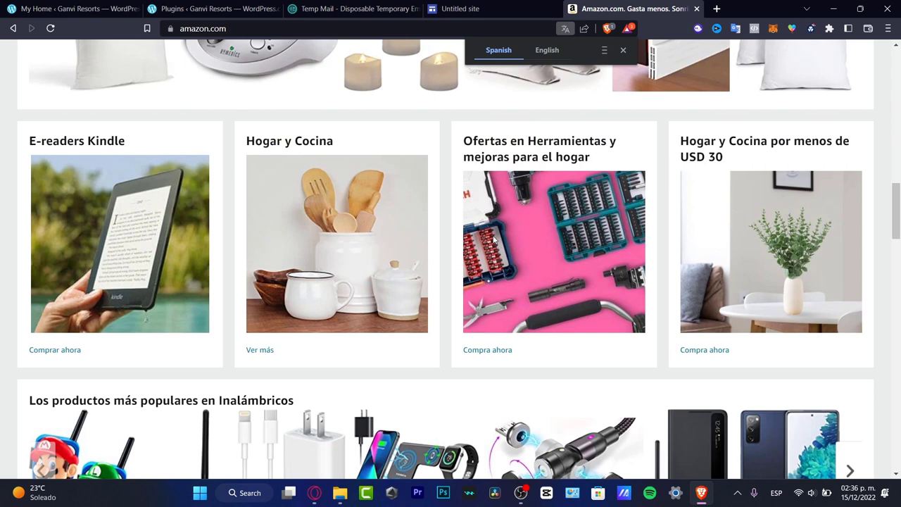
Copy the link to the Nuevo Kindle (2022) product page, then return to the site editor
click(84, 274)
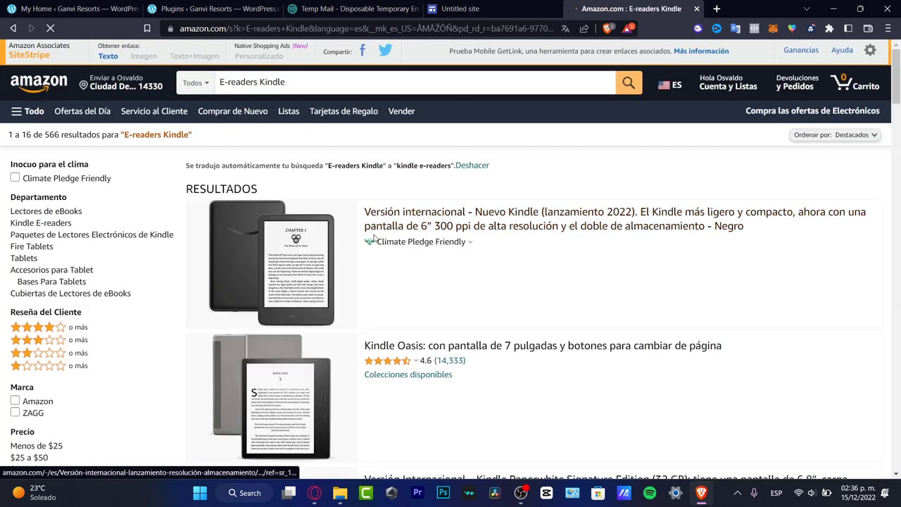
click(310, 280)
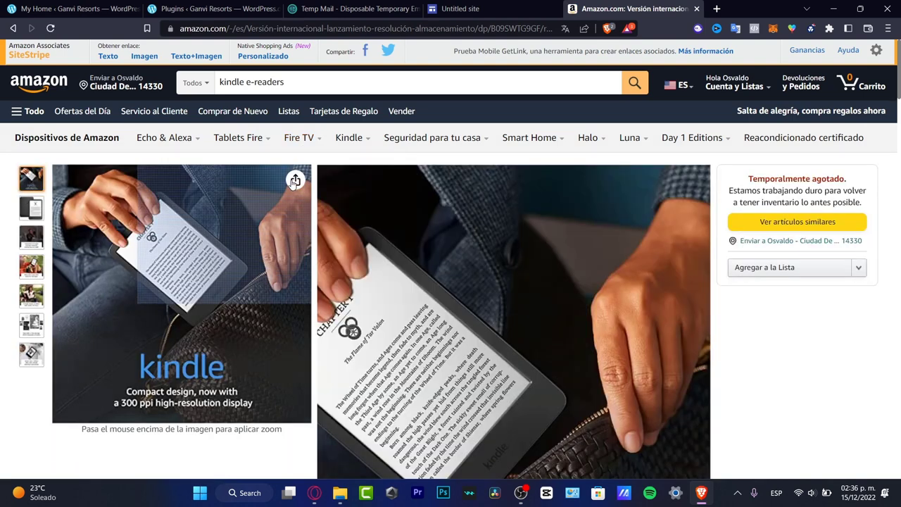
click(295, 180)
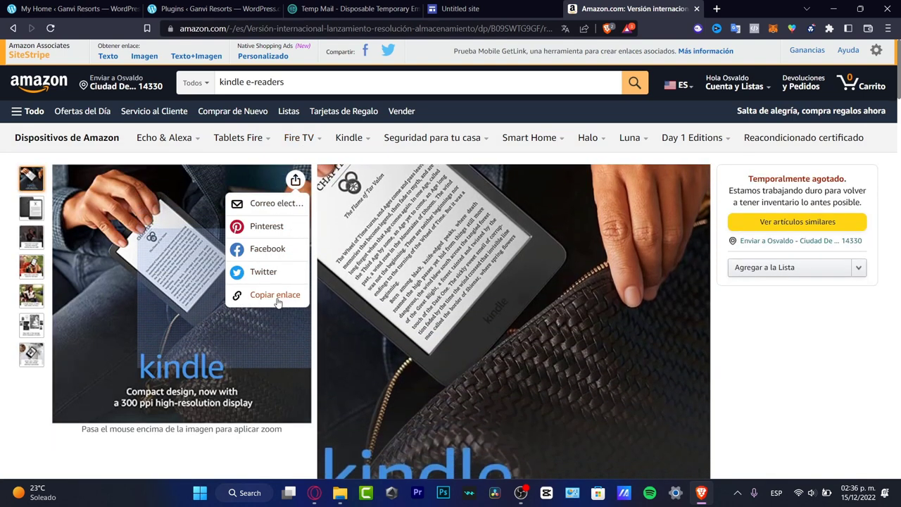
click(294, 294)
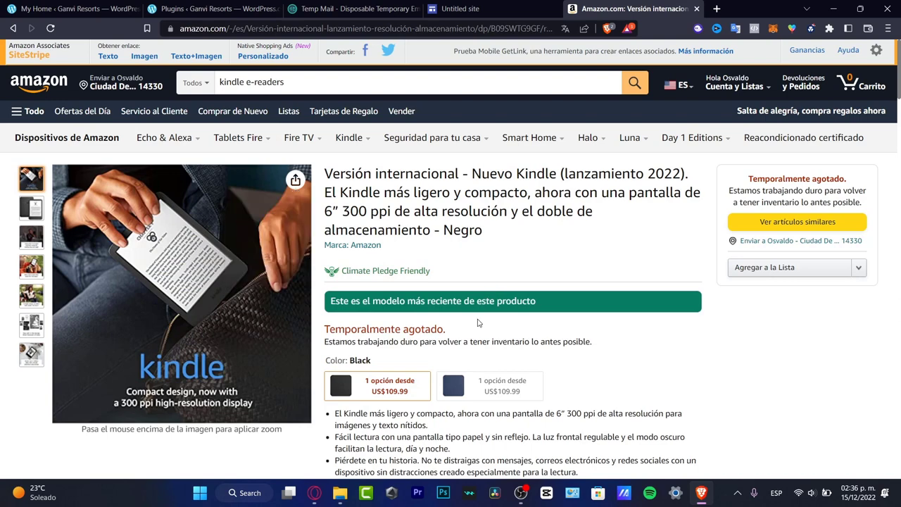
scroll(447, 294, down, 3)
click(464, 8)
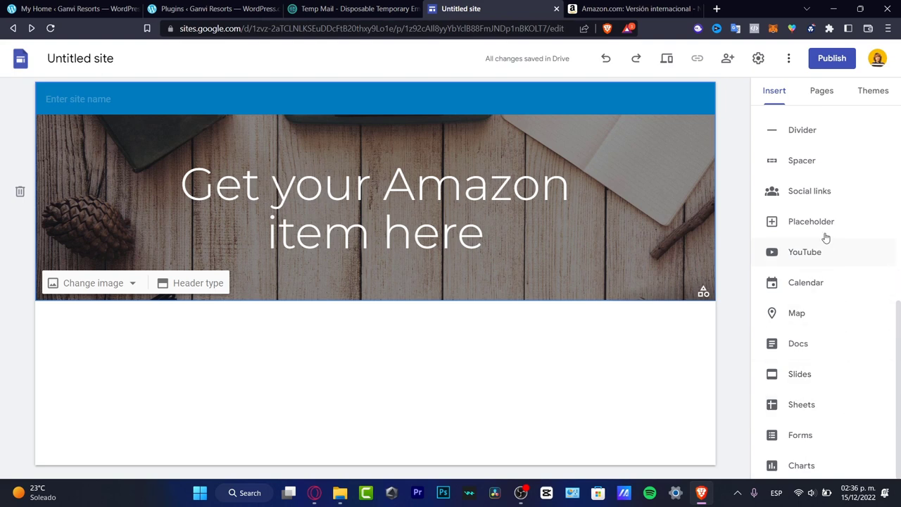
Drop an image placeholder below the header and cancel the computer upload option
scroll(823, 203, up, 3)
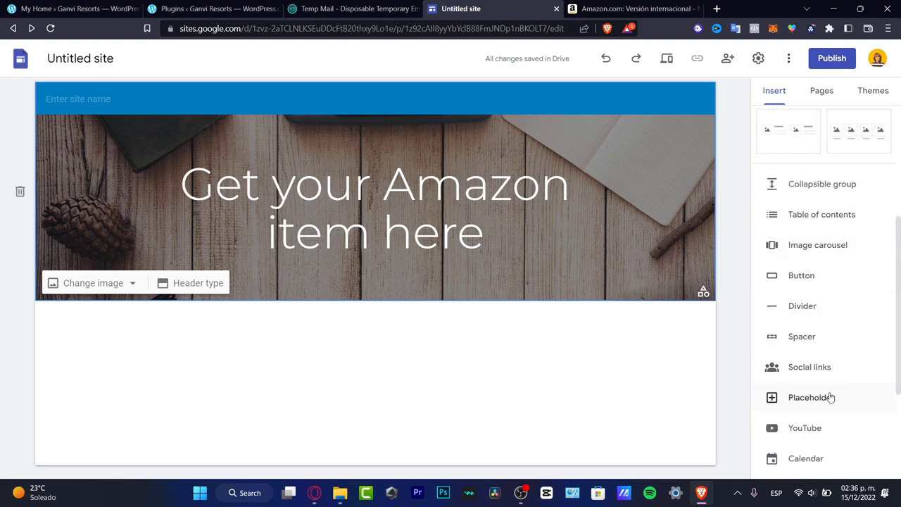
drag(830, 397, 399, 253)
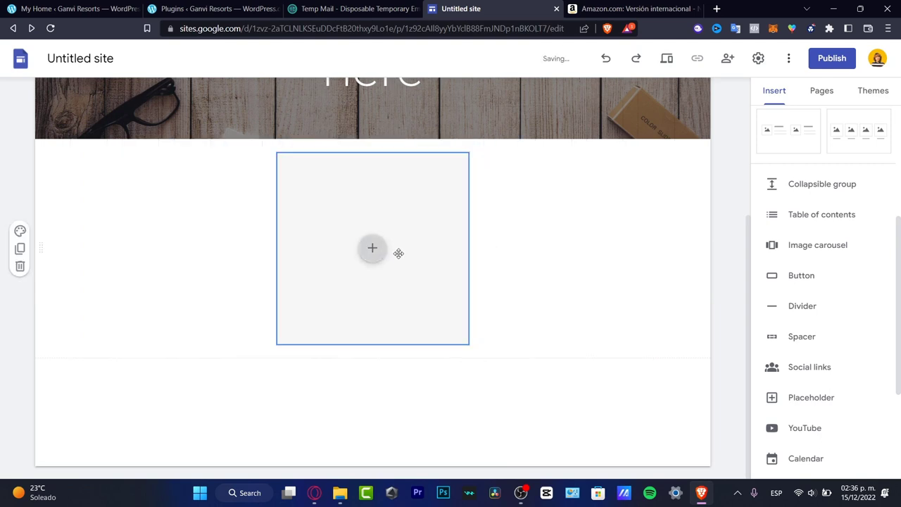
click(373, 252)
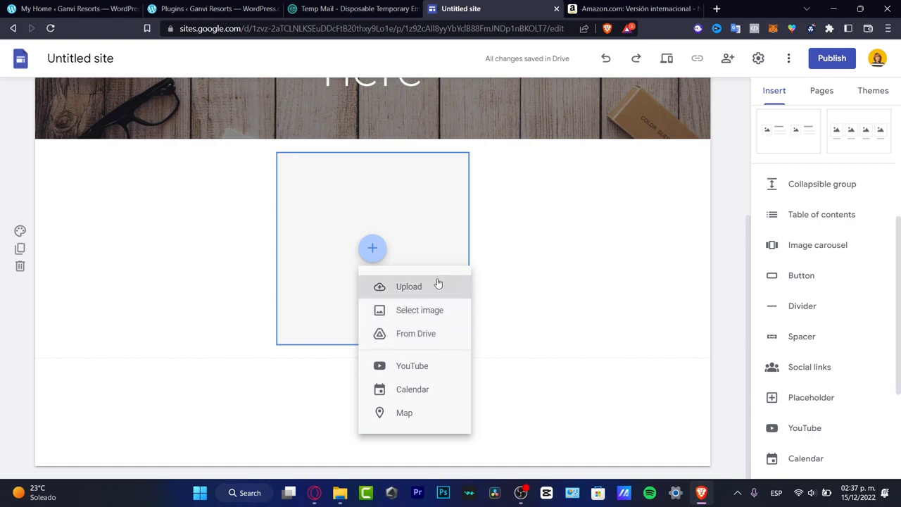
click(442, 288)
click(418, 261)
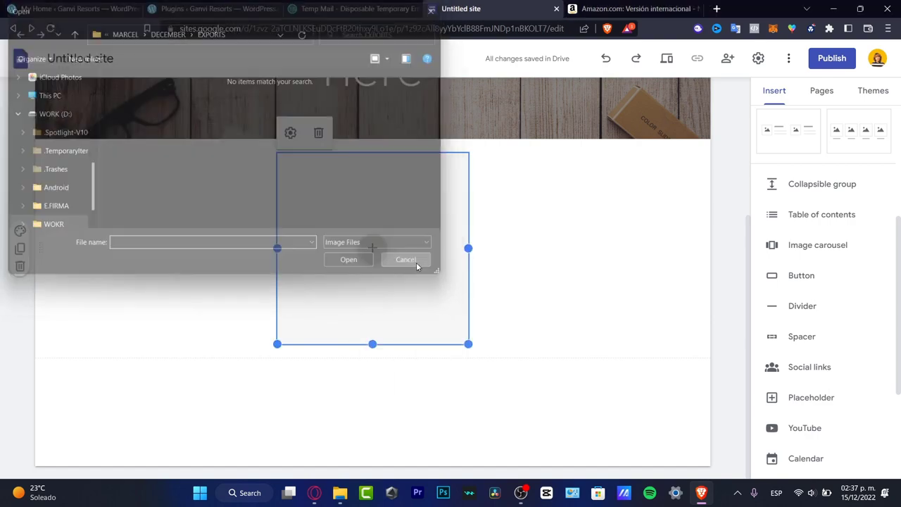
Copy the Kindle product image from the Amazon page and return to the editor
key(ctrl+Tab)
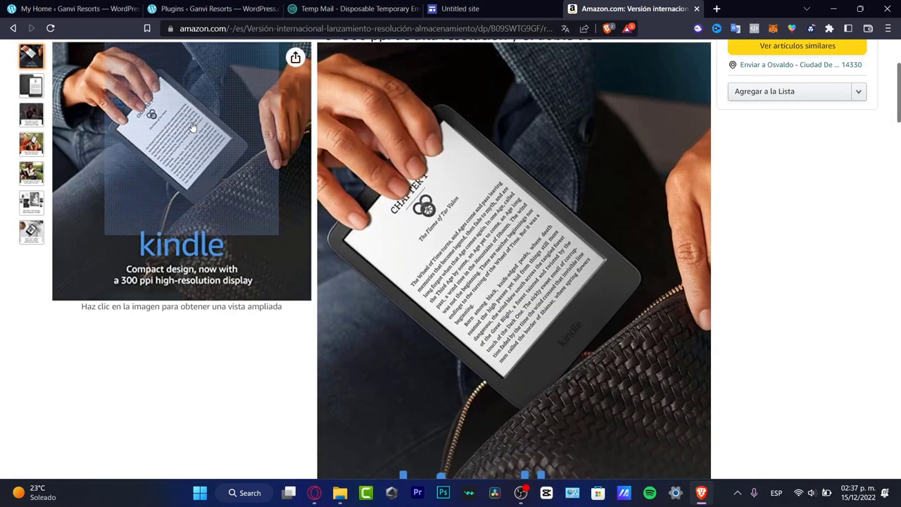
right_click(191, 126)
click(276, 161)
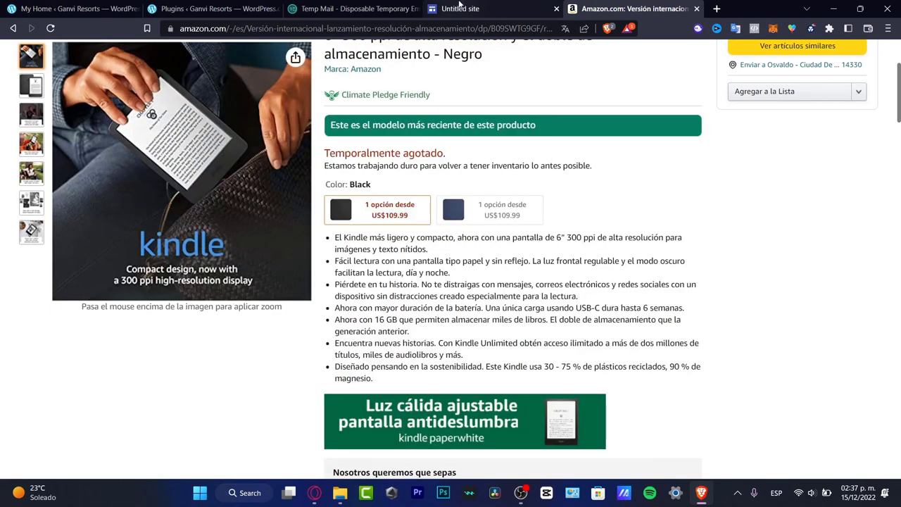
click(451, 8)
Reposition the placeholder and bring up its Select image picker
drag(398, 229, 378, 252)
click(377, 250)
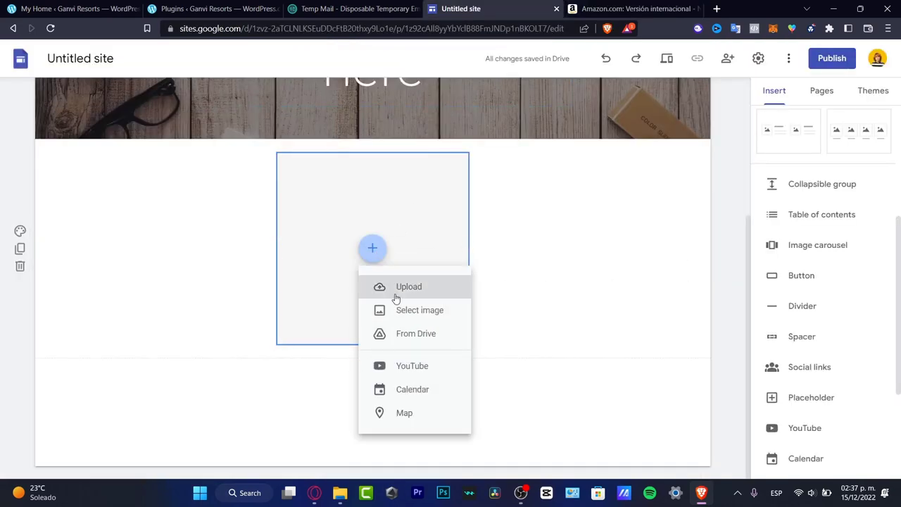
click(423, 294)
click(409, 262)
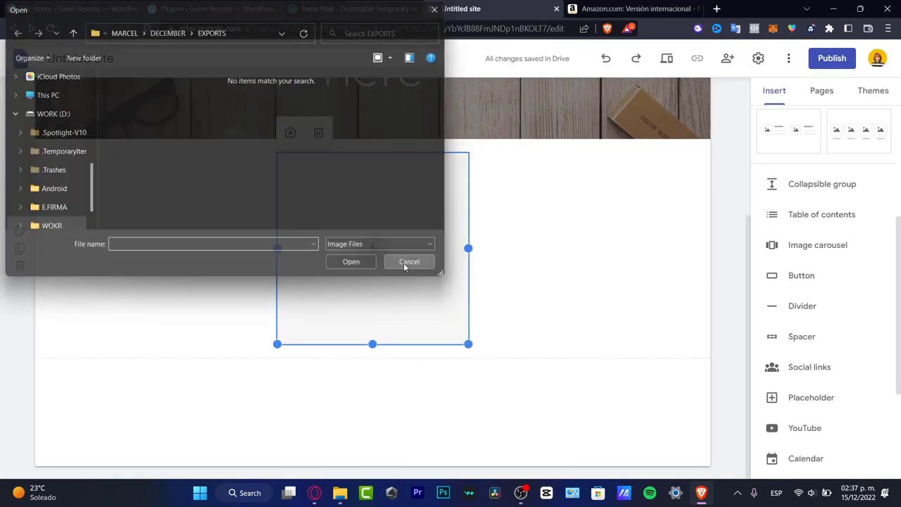
click(374, 250)
right_click(373, 248)
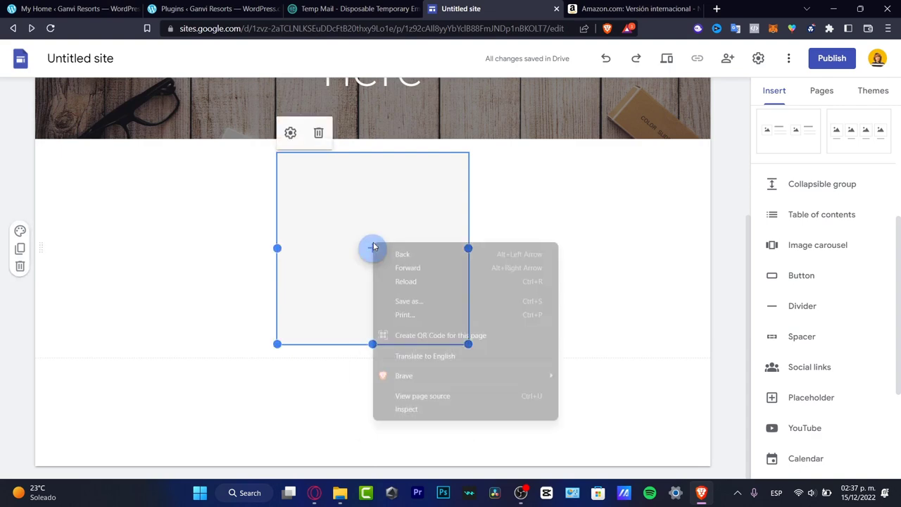
click(380, 229)
click(373, 248)
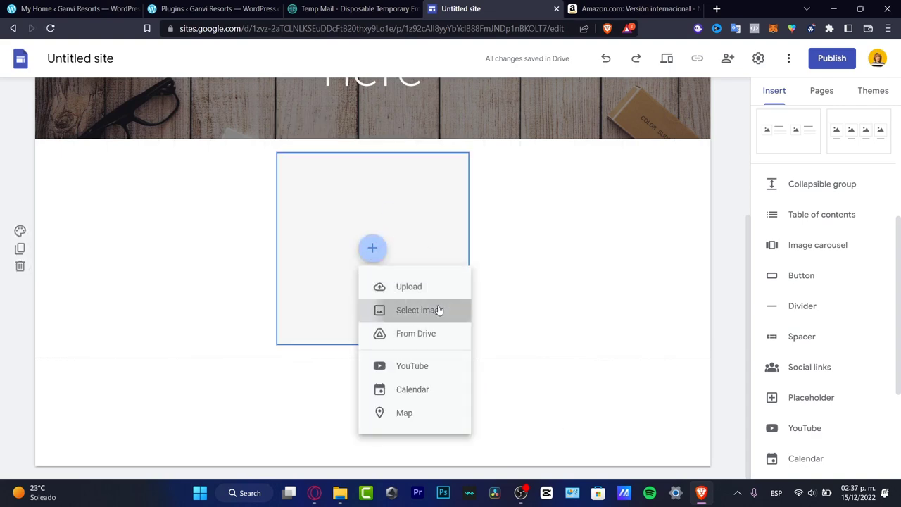
click(437, 311)
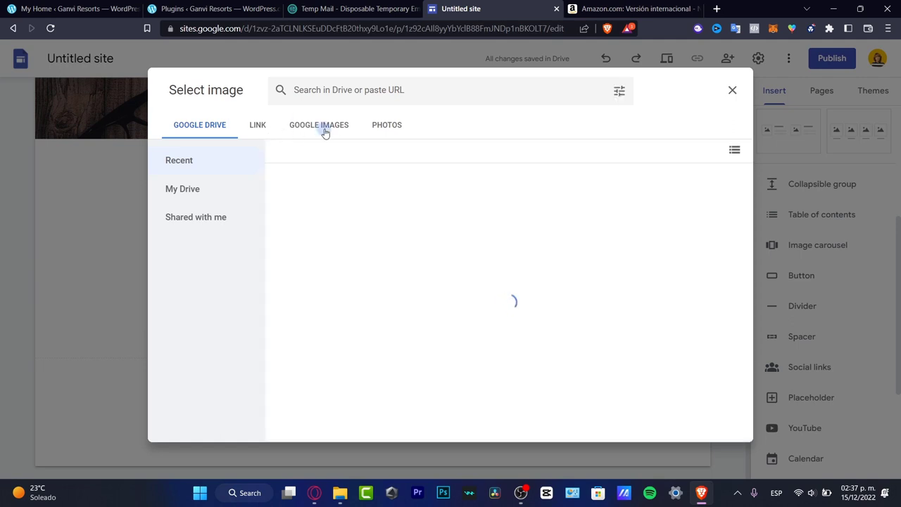
Search Google Images for 'kindle' and insert the black-and-white Kindle photo into the placeholder
click(325, 132)
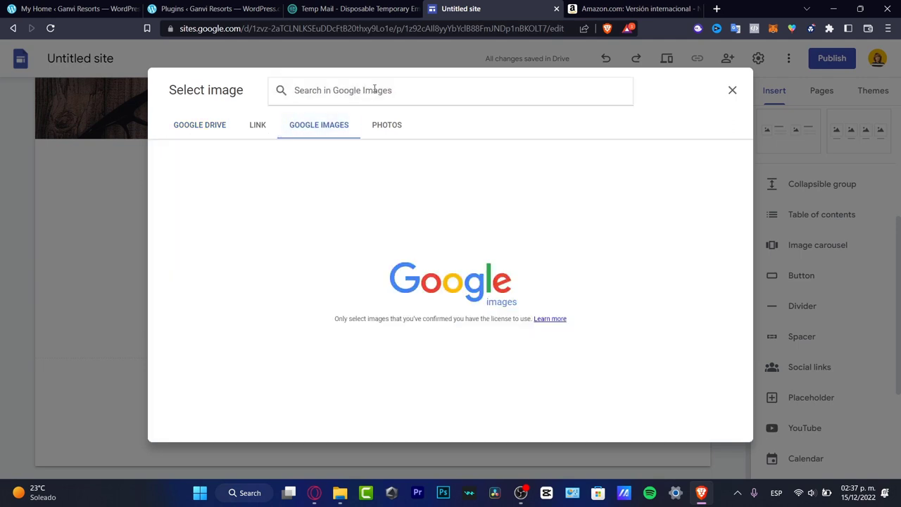
click(374, 89)
text(kindle)
key(Return)
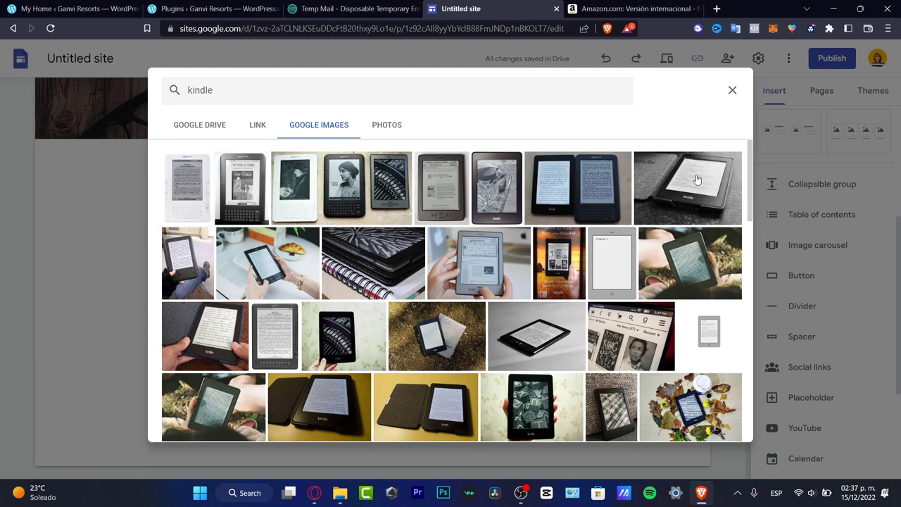
click(674, 211)
click(732, 428)
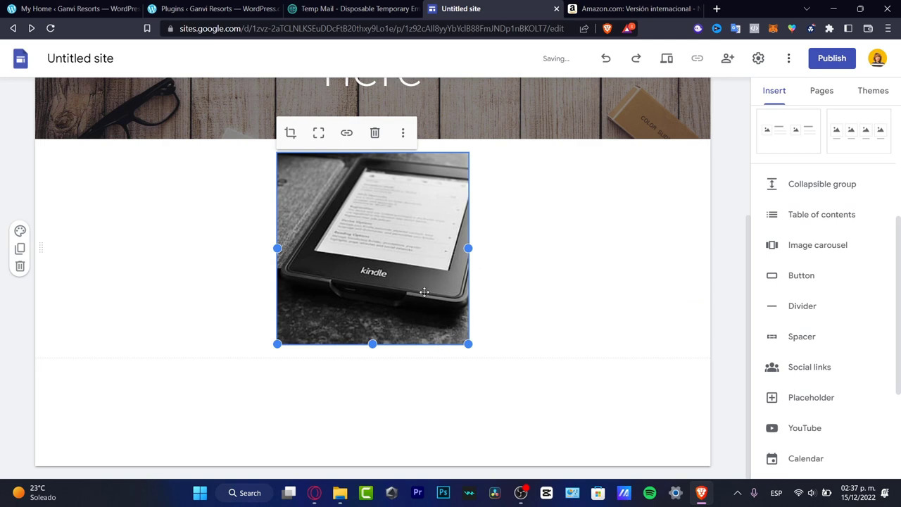
drag(424, 292, 385, 229)
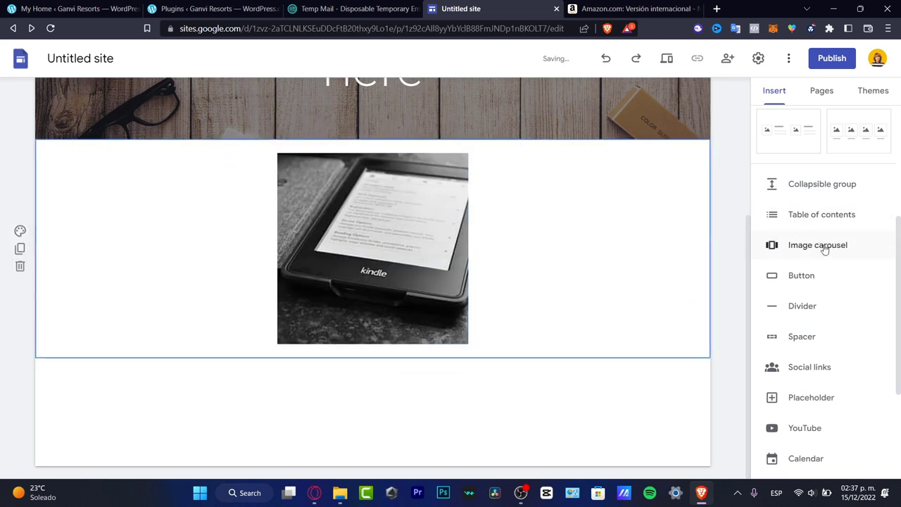
scroll(824, 250, up, 4)
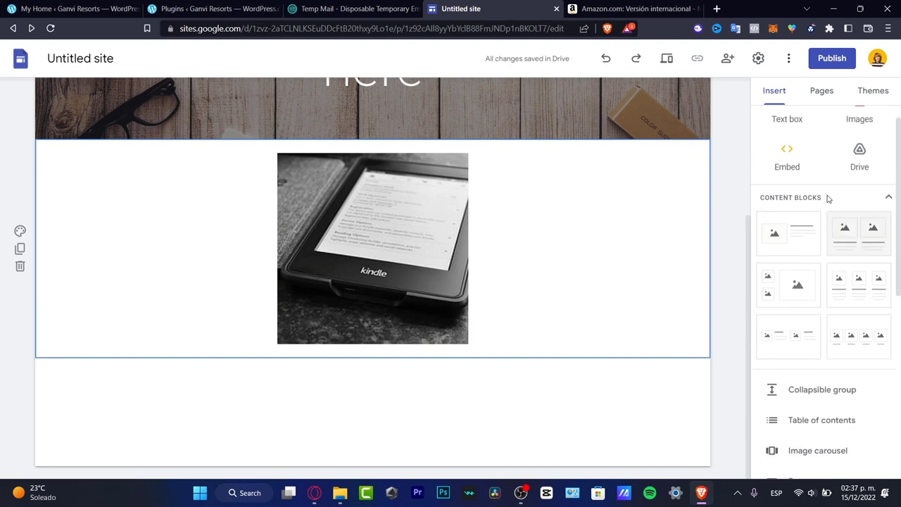
scroll(828, 199, up, 1)
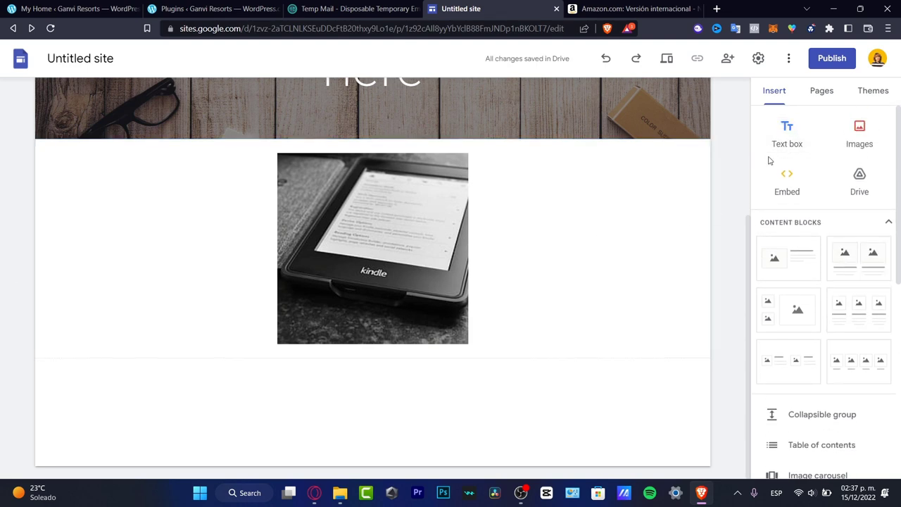
Add a text box left of the Kindle photo and type 'GET YOUR KINDLE' plus a new line
click(787, 133)
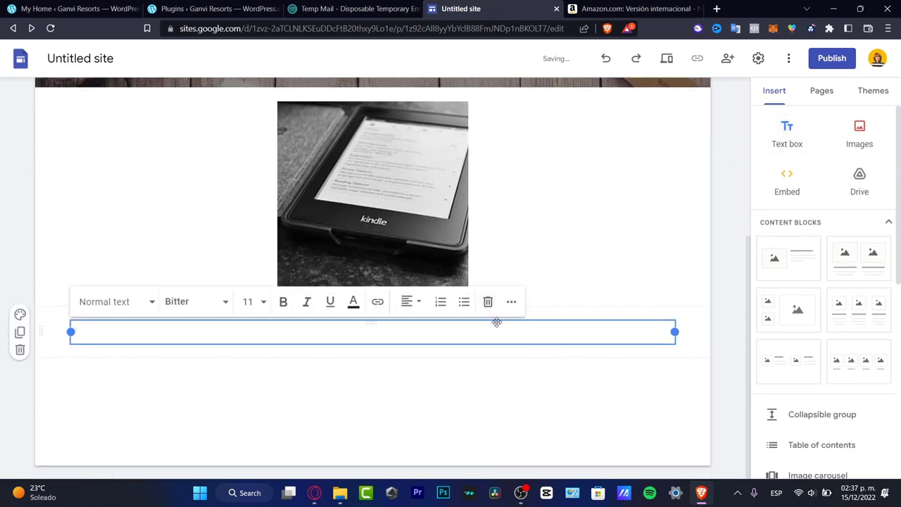
drag(370, 323, 248, 201)
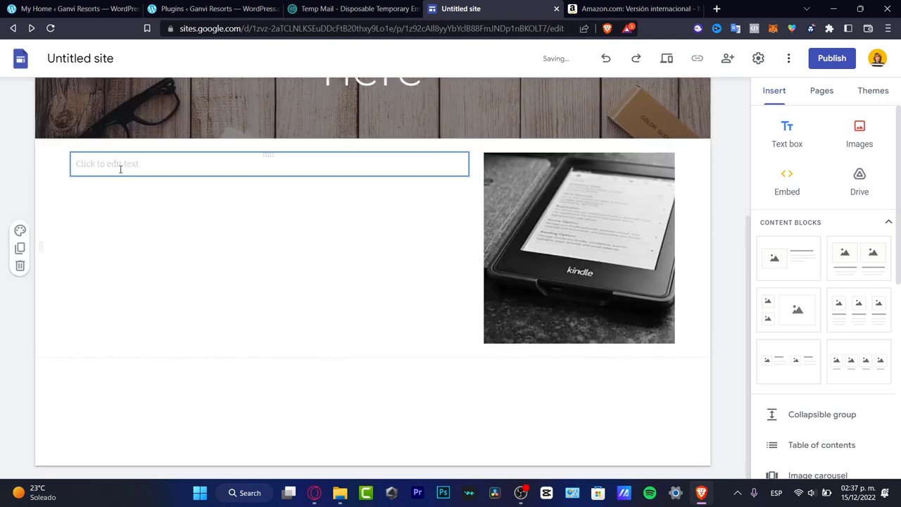
click(270, 203)
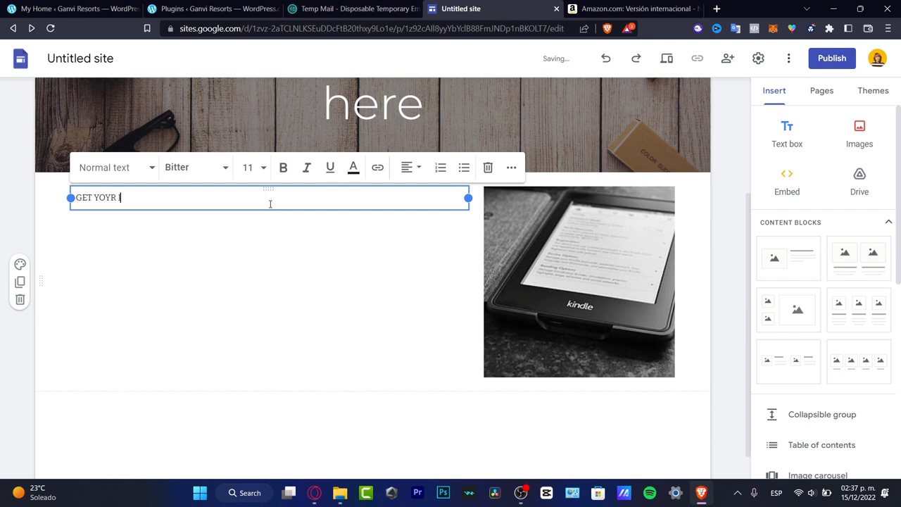
text(GET YOUR KINDLE)
key(Return)
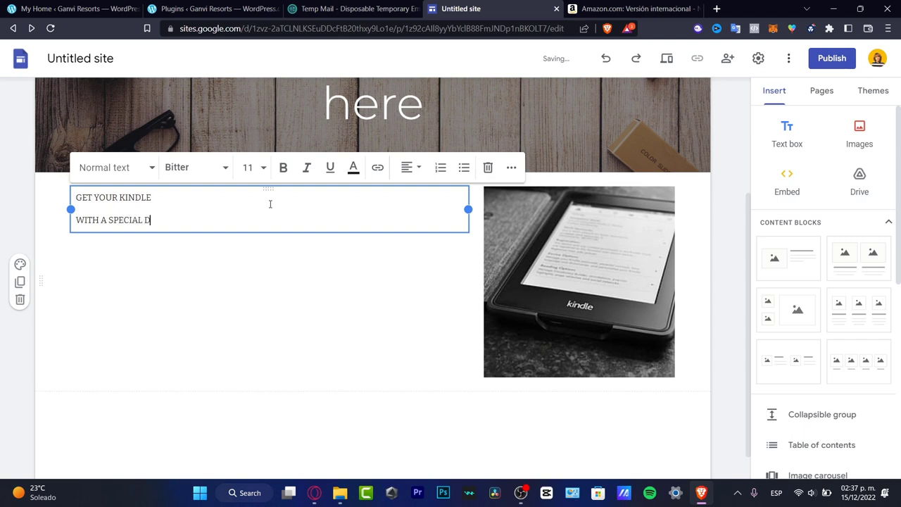
Set all the text in the box to font size 24
key(ctrl+a)
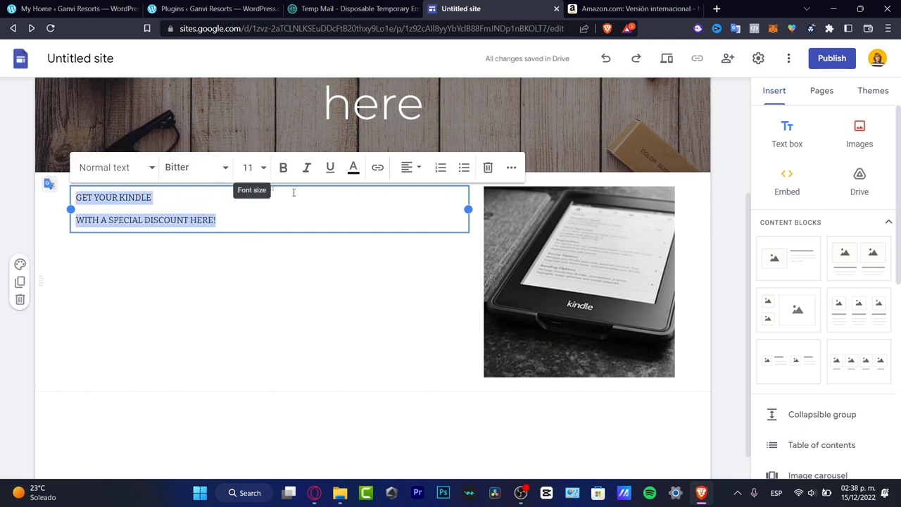
click(261, 168)
scroll(247, 390, down, 2)
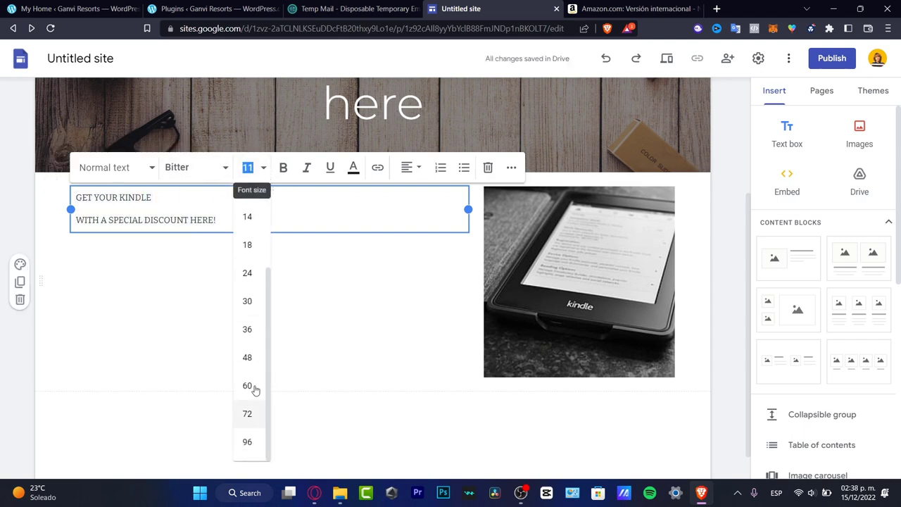
click(253, 329)
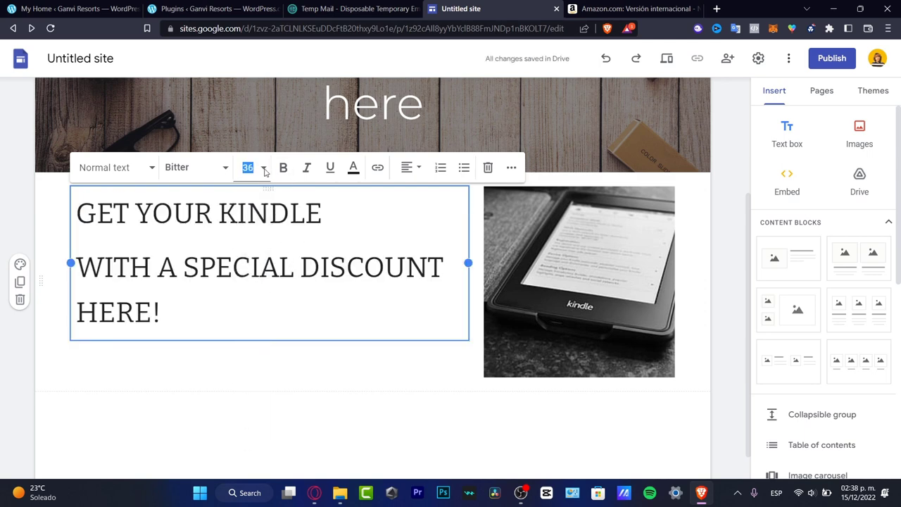
text(24)
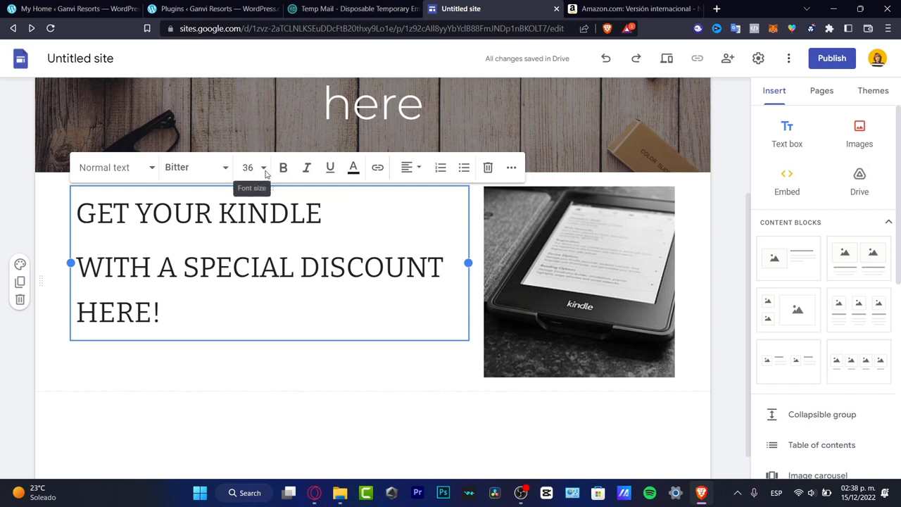
key(Return)
key(ctrl+a)
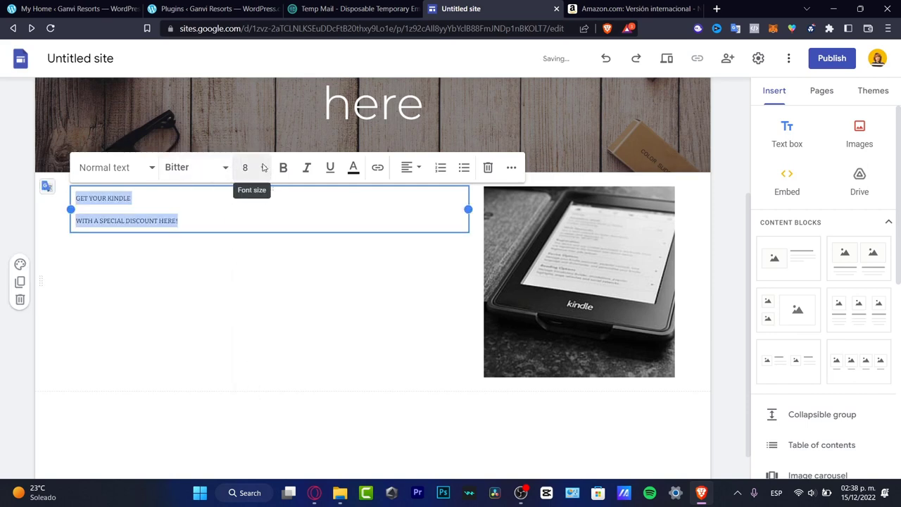
click(245, 167)
click(248, 400)
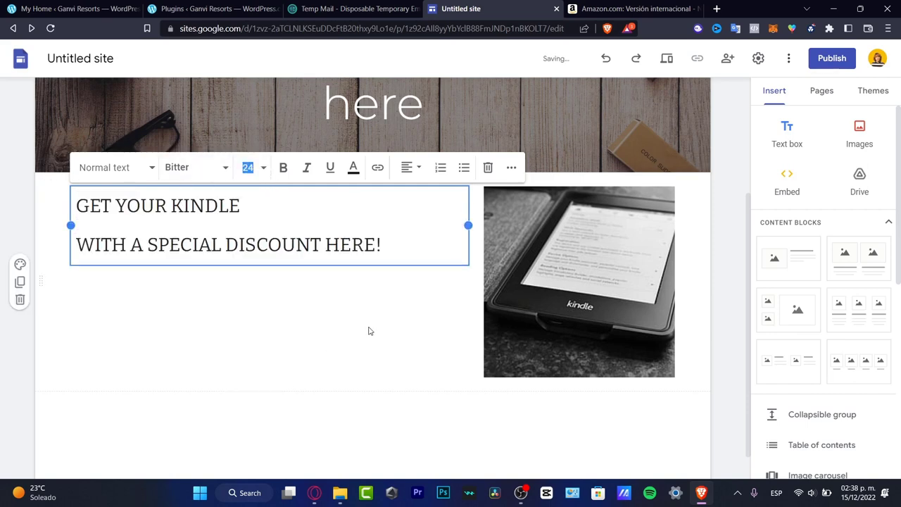
click(481, 406)
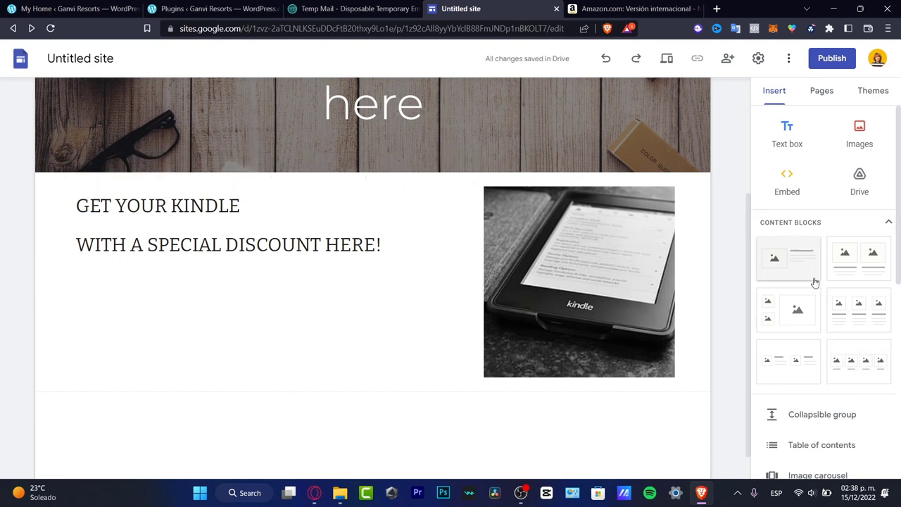
Insert a BUY NOW button linked to the Amazon Kindle page and drag it under the heading
scroll(816, 288, down, 5)
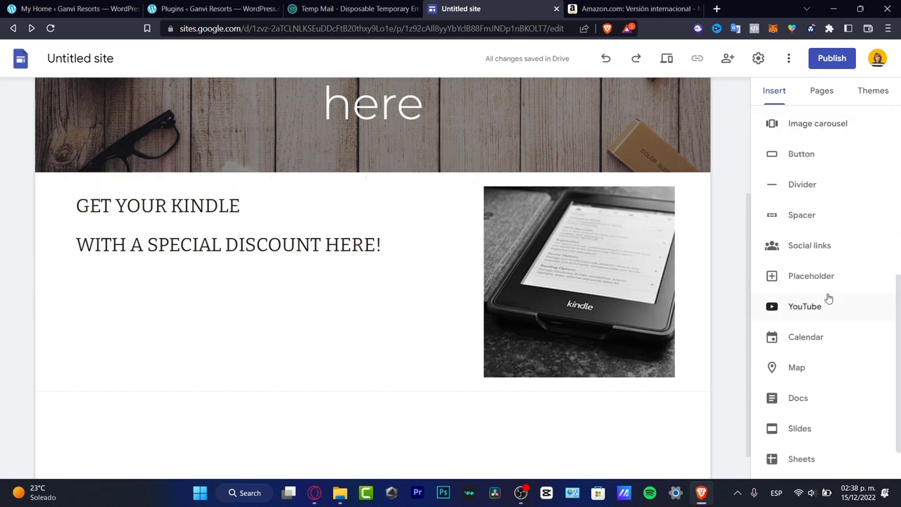
scroll(828, 299, down, 1)
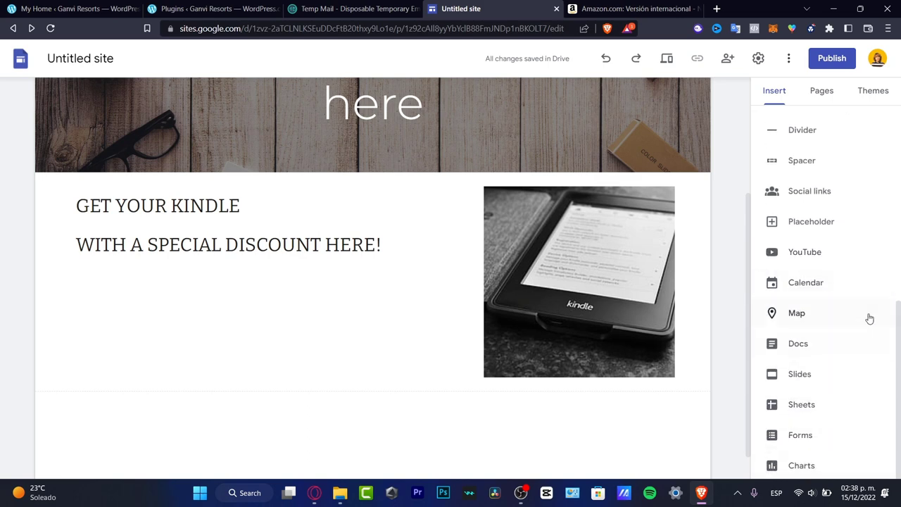
scroll(836, 253, up, 3)
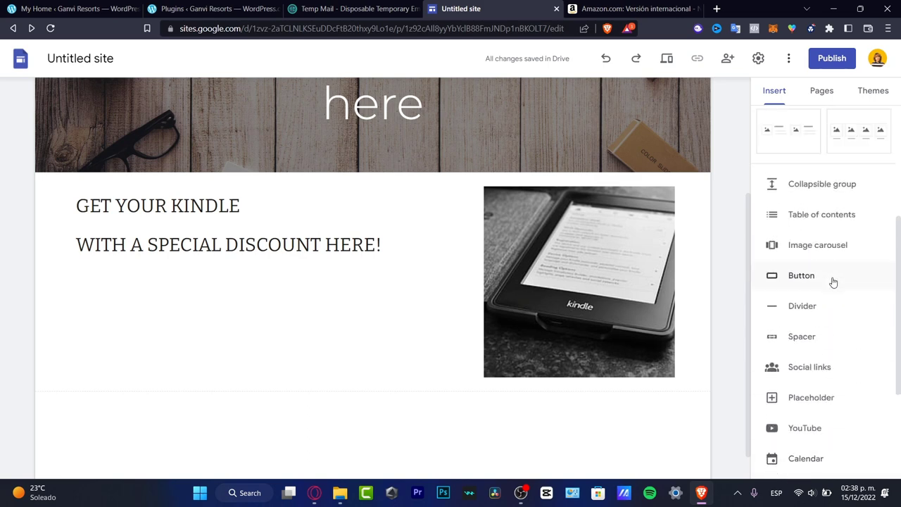
click(801, 280)
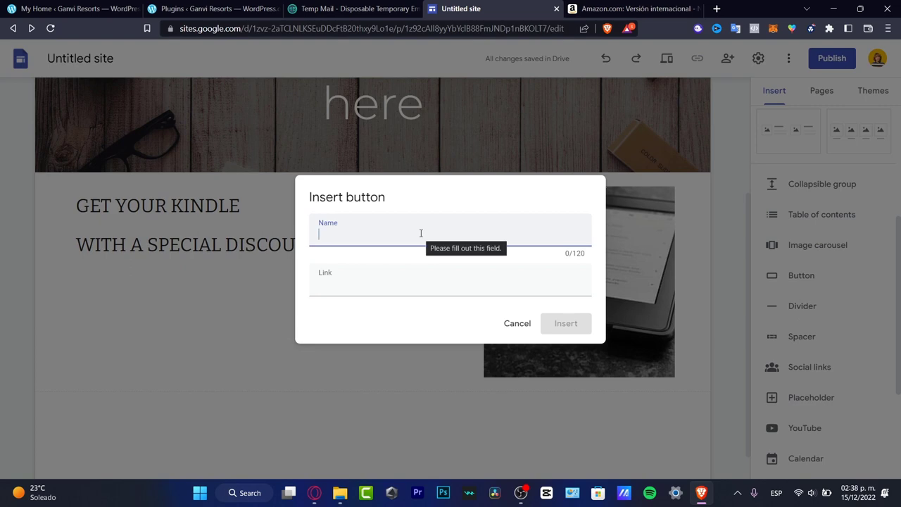
text(bu)
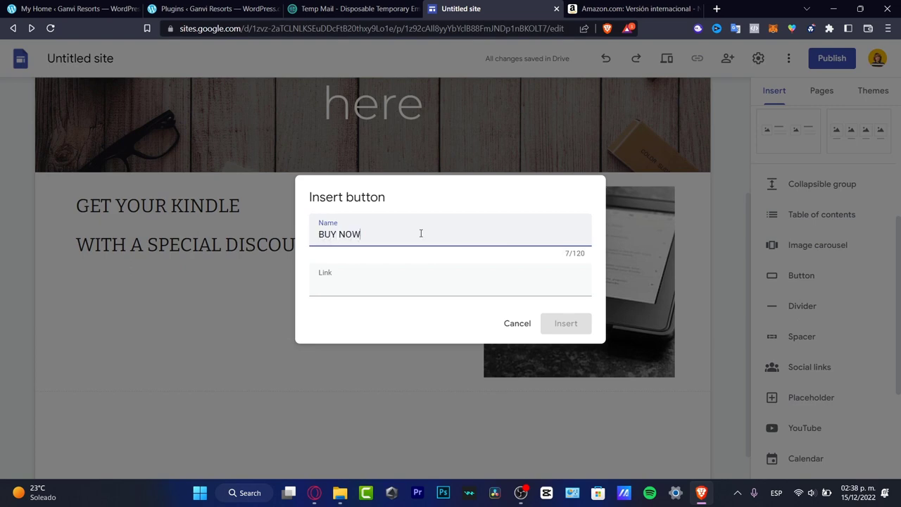
click(475, 273)
key(ctrl+v)
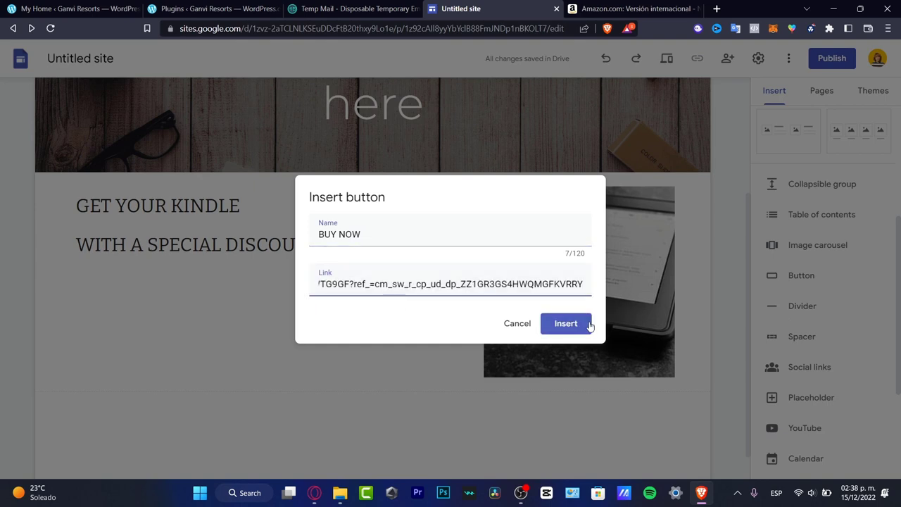
click(565, 323)
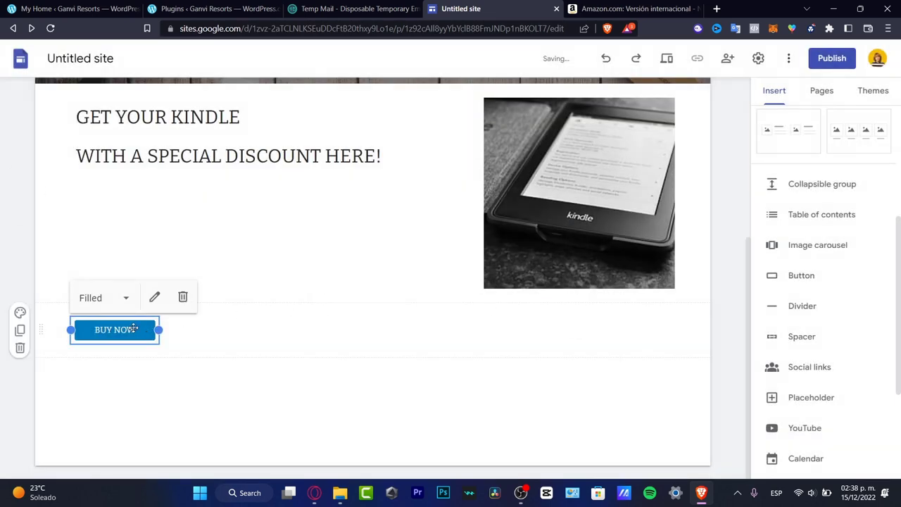
drag(130, 329, 283, 201)
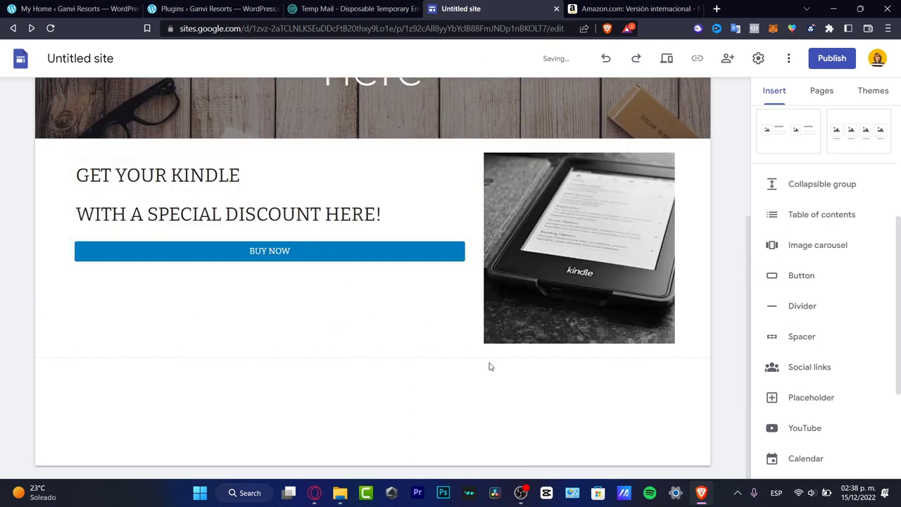
Center-align both GET YOUR KINDLE heading lines above the BUY NOW button
drag(267, 214, 290, 224)
drag(274, 158, 257, 190)
drag(266, 155, 278, 251)
click(281, 214)
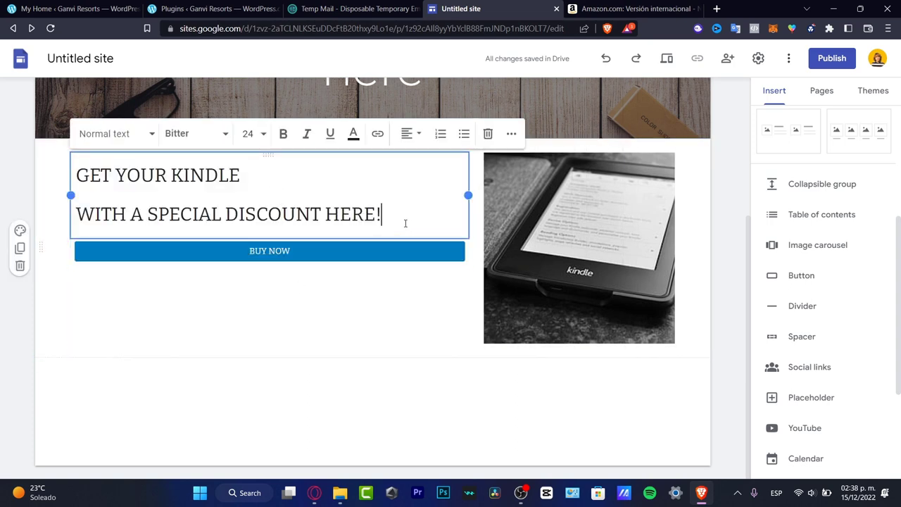
drag(405, 223, 74, 150)
click(412, 135)
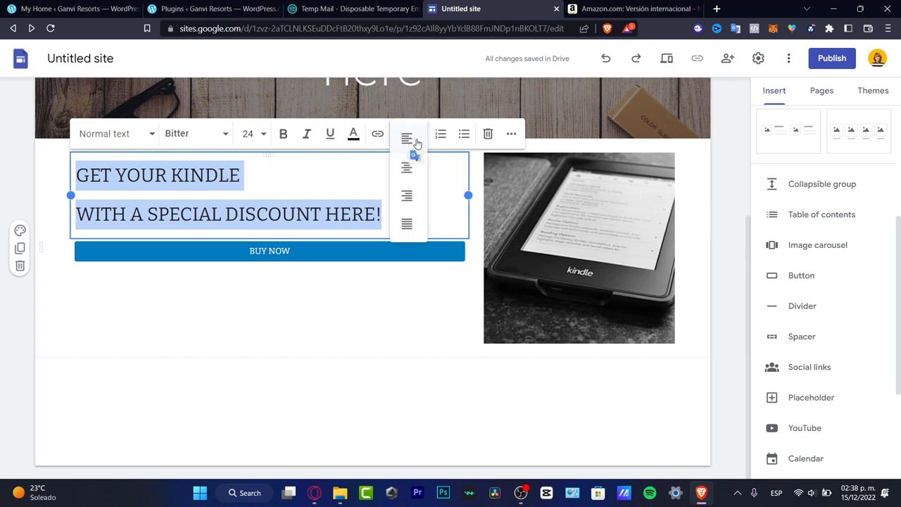
click(406, 223)
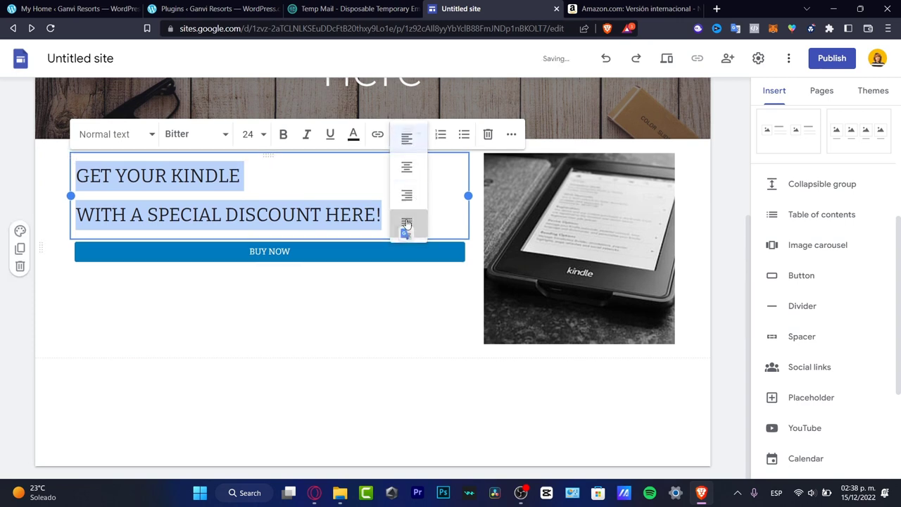
click(417, 135)
click(411, 175)
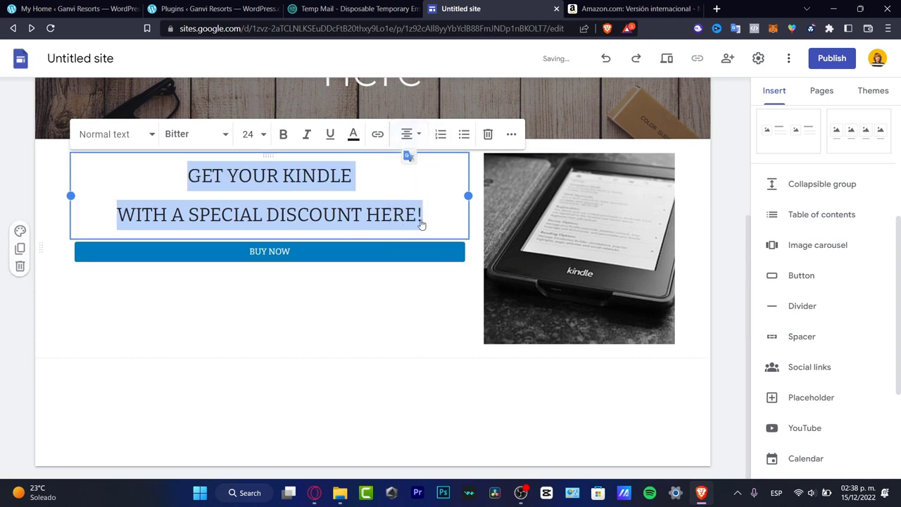
click(362, 317)
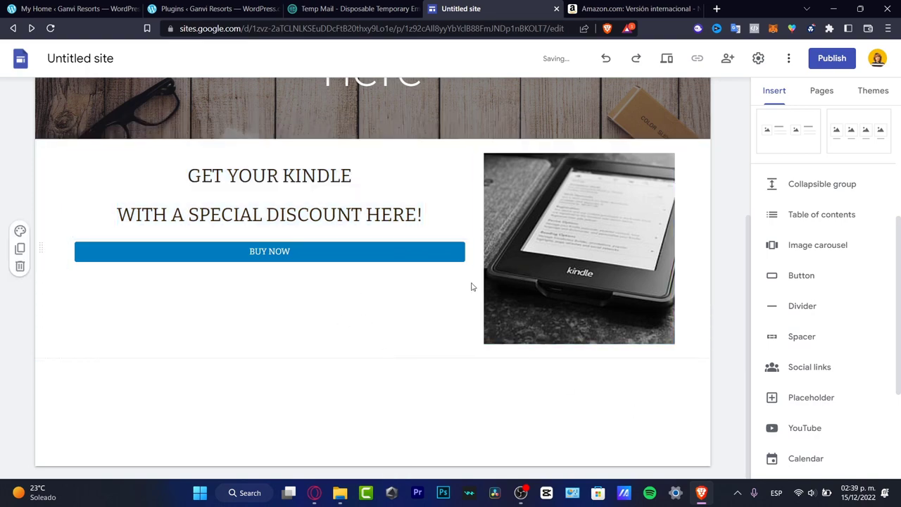
scroll(620, 352, up, 3)
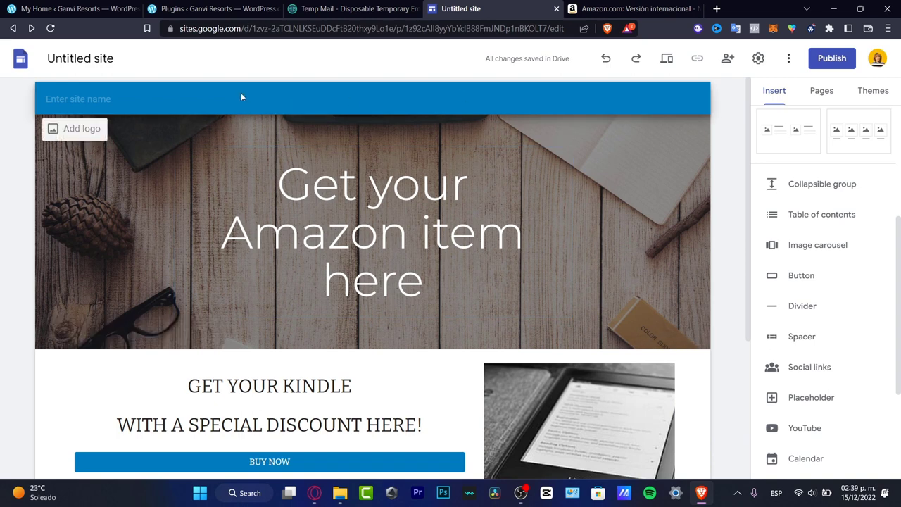
Change the site name from 'Untitled site' to 'Kindle Discount'
click(113, 62)
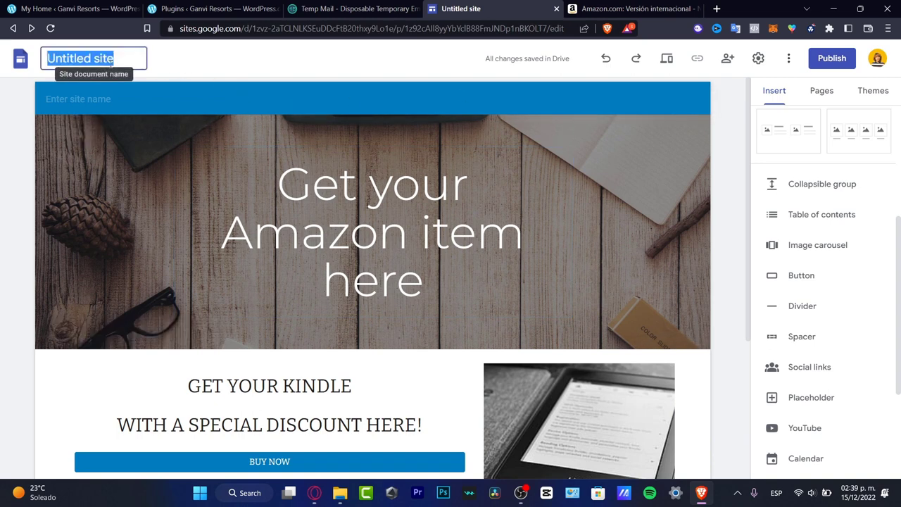
text(Kindle Discount)
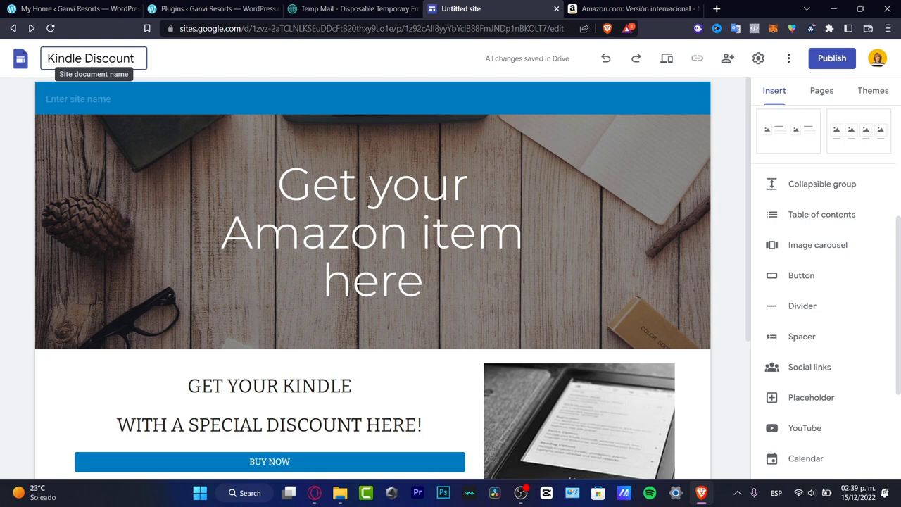
click(104, 95)
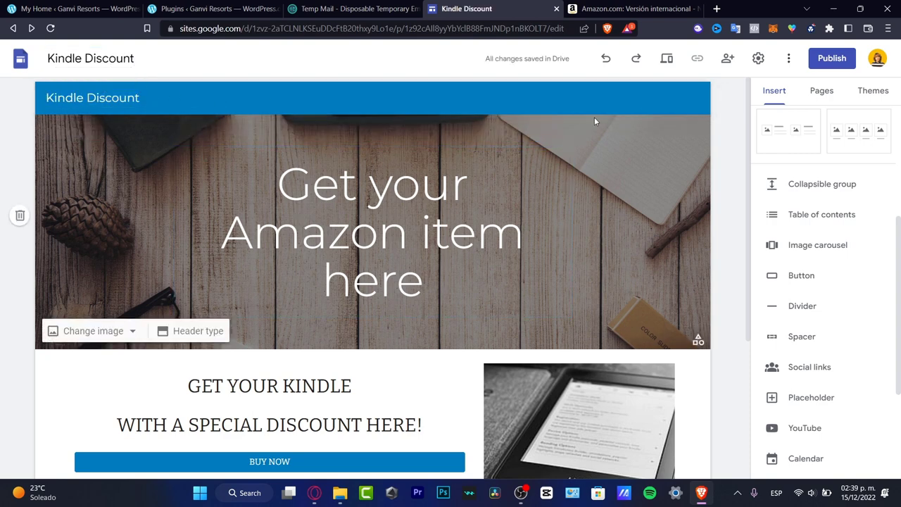
click(633, 8)
scroll(583, 238, up, 3)
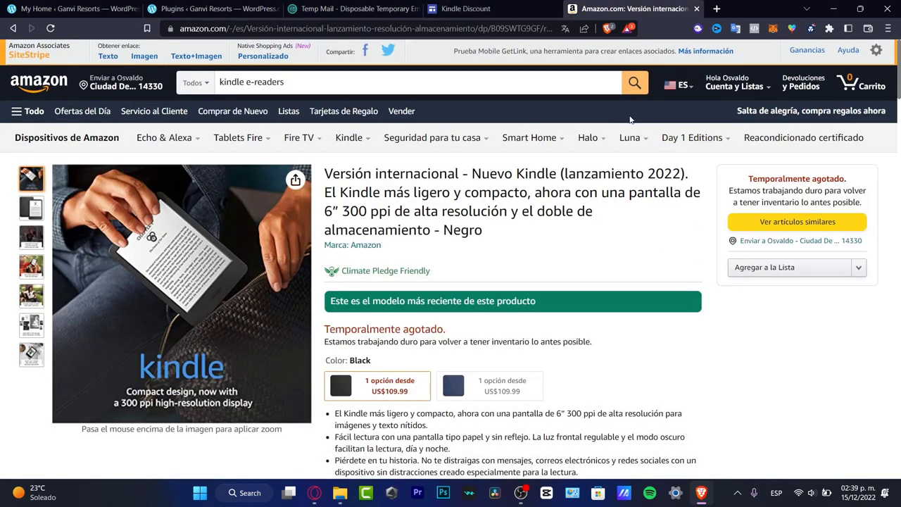
Back in the Kindle Discount editor, check the header title and the site pages list
click(467, 9)
click(166, 103)
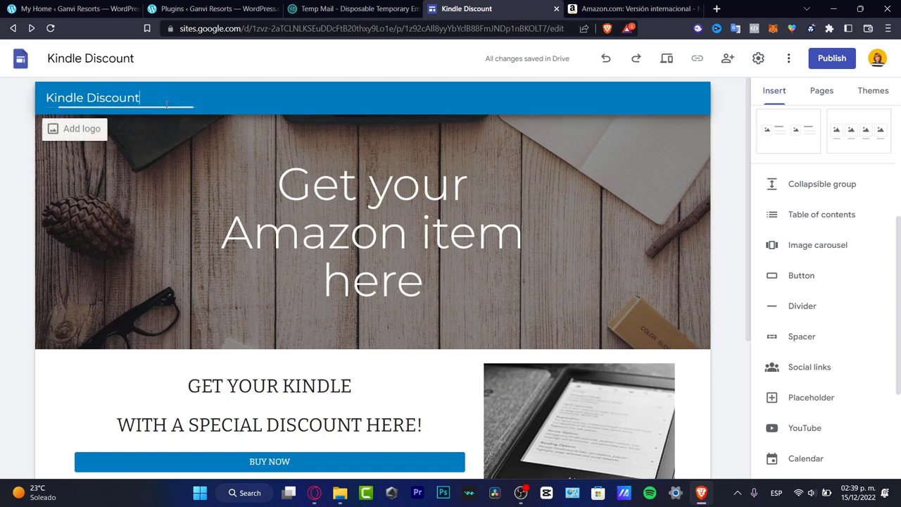
click(320, 110)
click(816, 94)
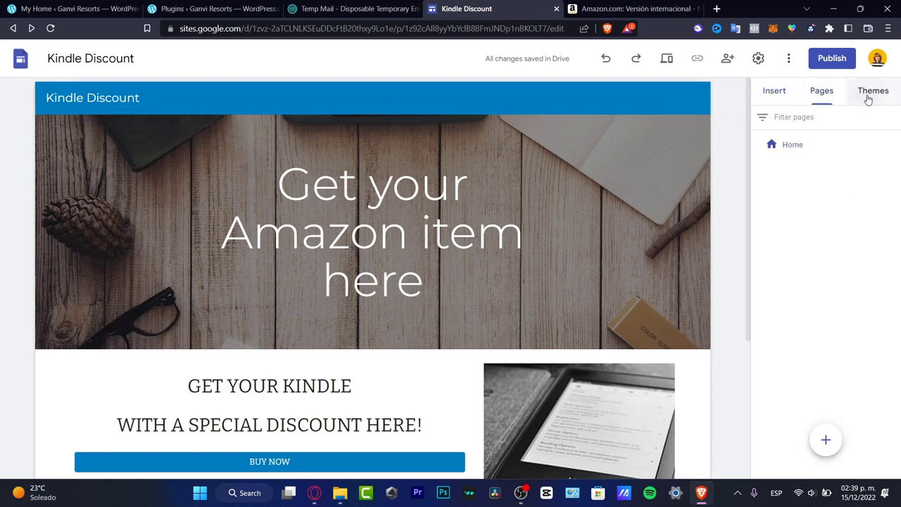
Give the Vision theme the custom gold colour #e0be79
click(869, 92)
click(872, 366)
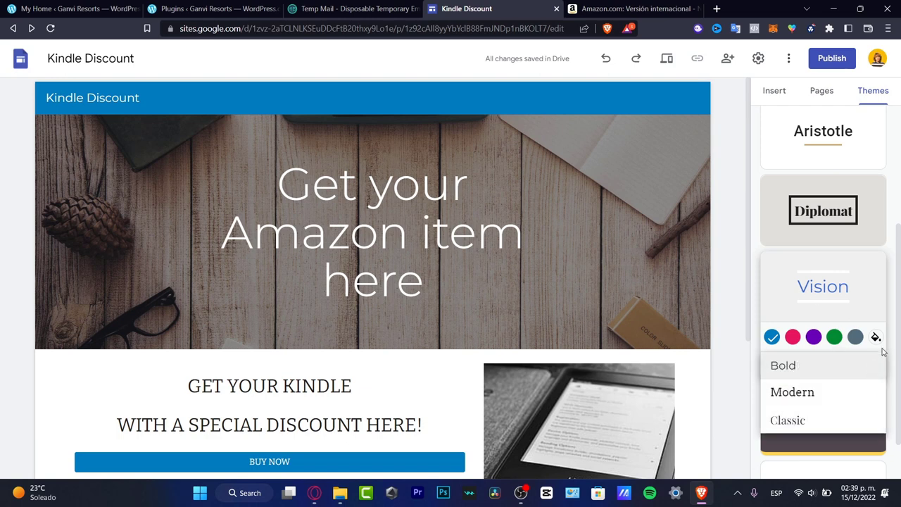
click(875, 337)
text(#e0b27b)
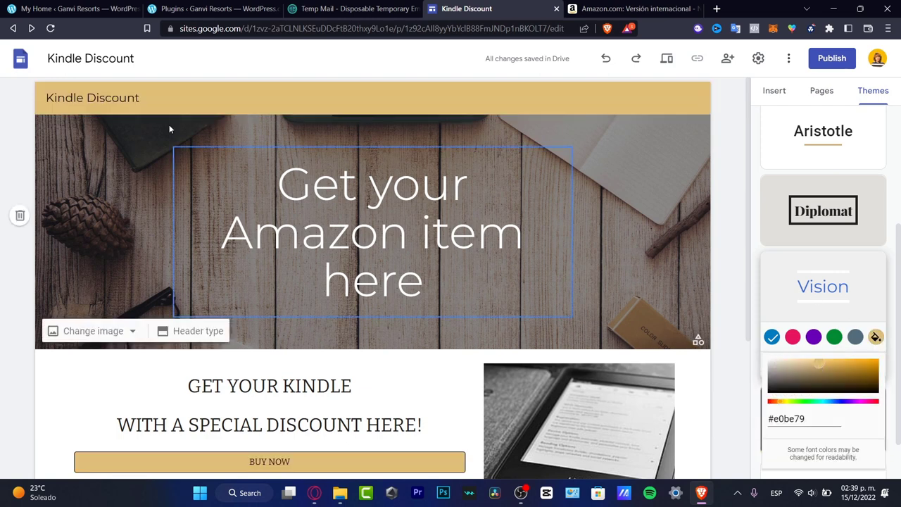
click(106, 97)
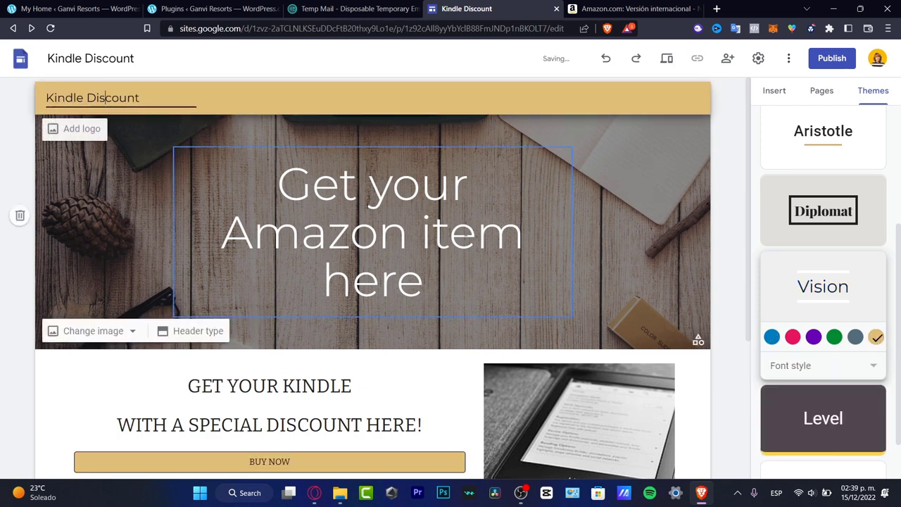
scroll(531, 301, down, 3)
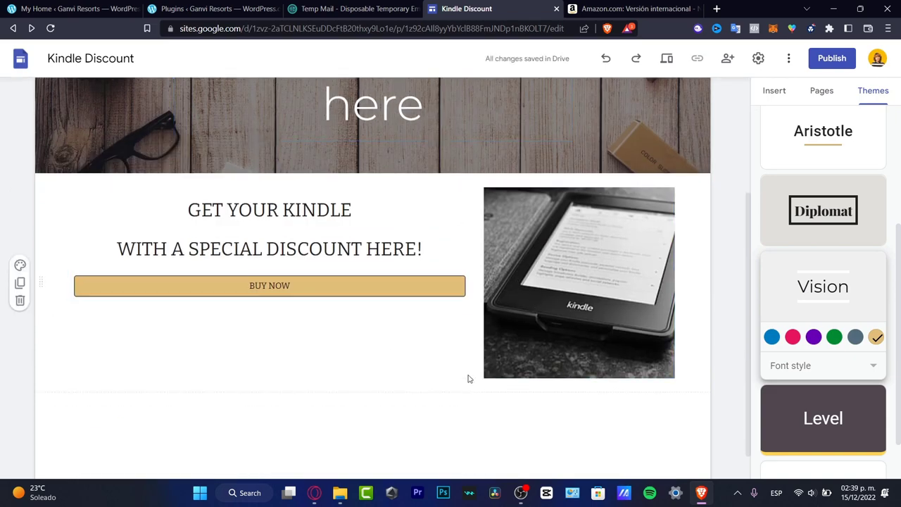
scroll(468, 374, down, 1)
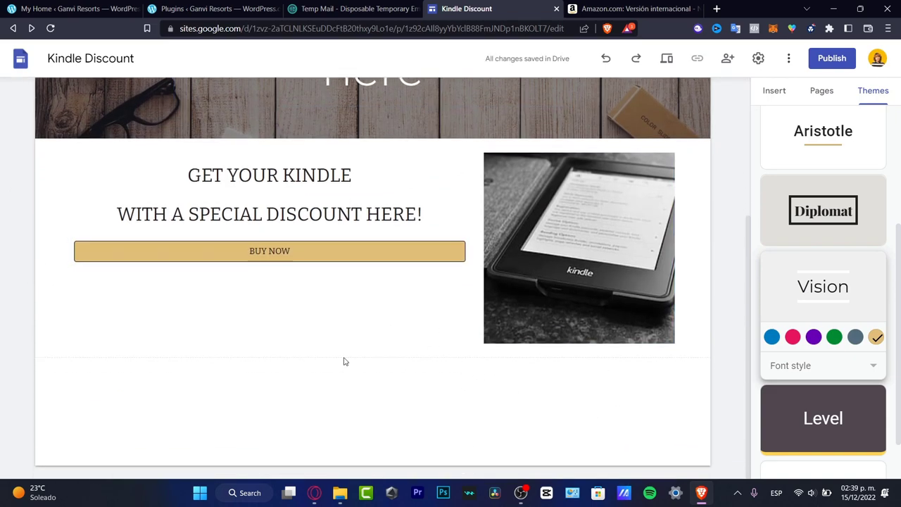
click(774, 92)
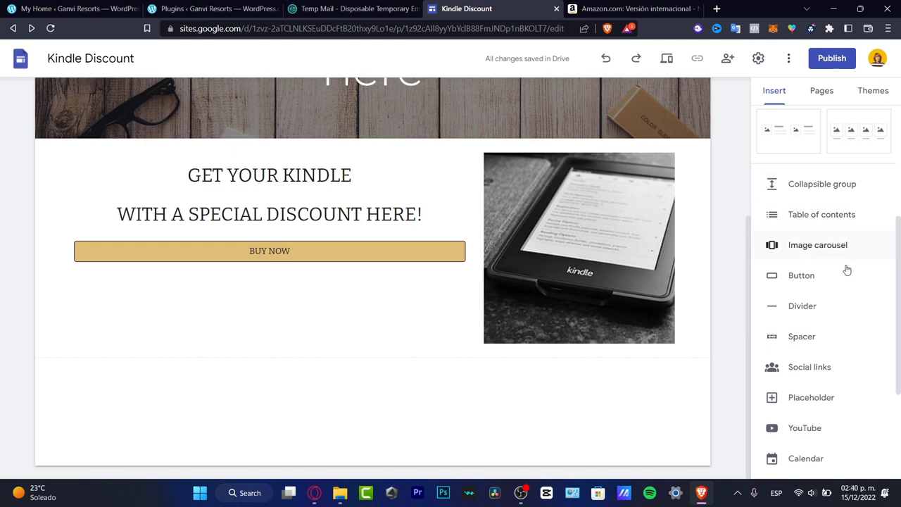
Insert a text box, place it just below the BUY NOW button, and start editing it
scroll(841, 268, up, 3)
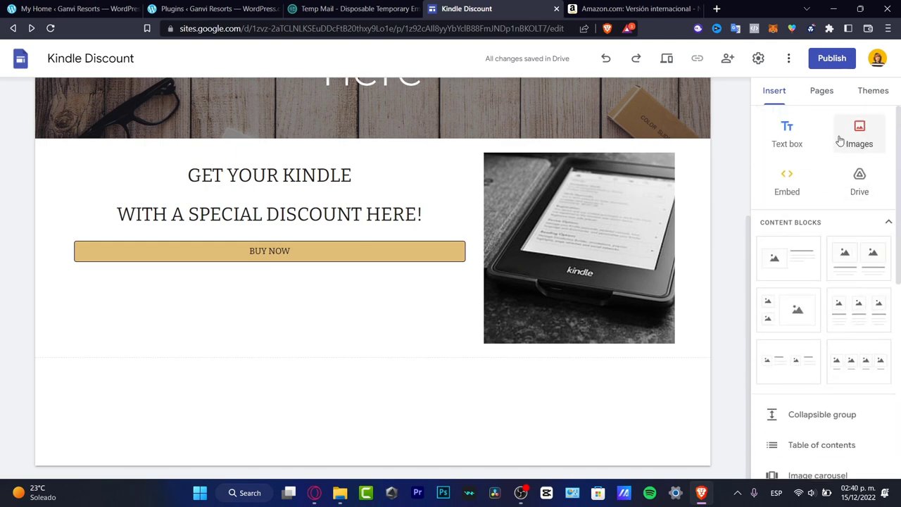
click(781, 138)
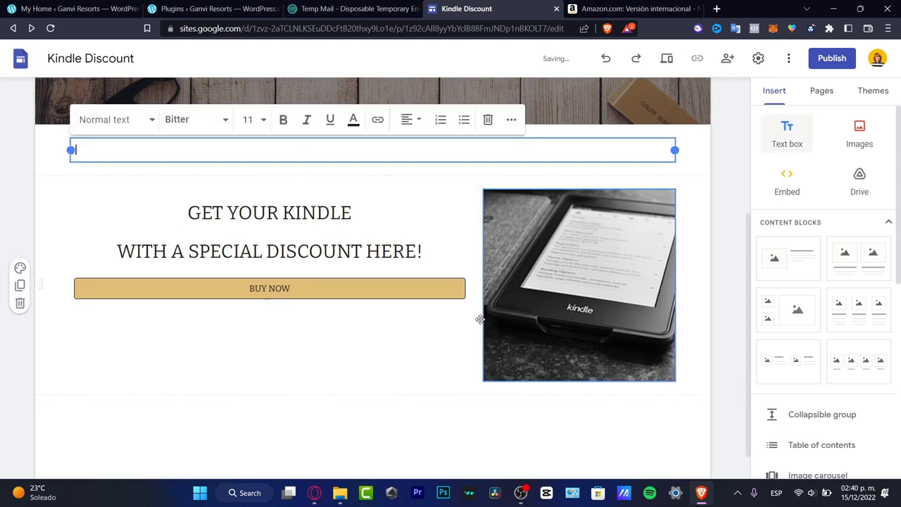
drag(373, 140, 328, 311)
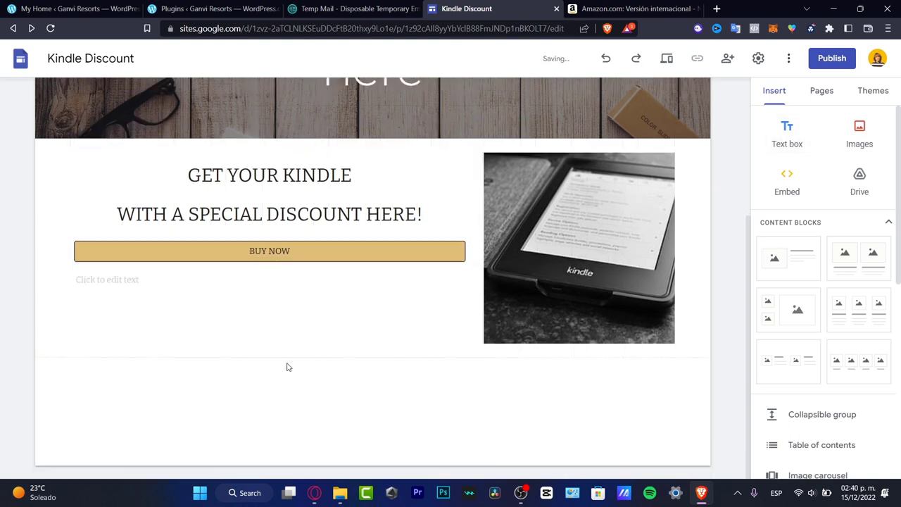
click(139, 353)
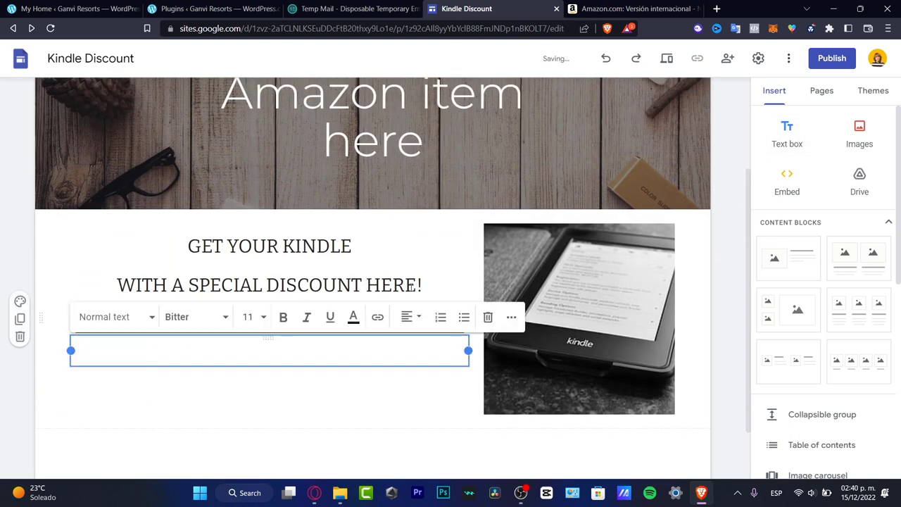
Set the Amazon Kindle page's language to English and save the change
click(637, 10)
scroll(452, 259, down, 3)
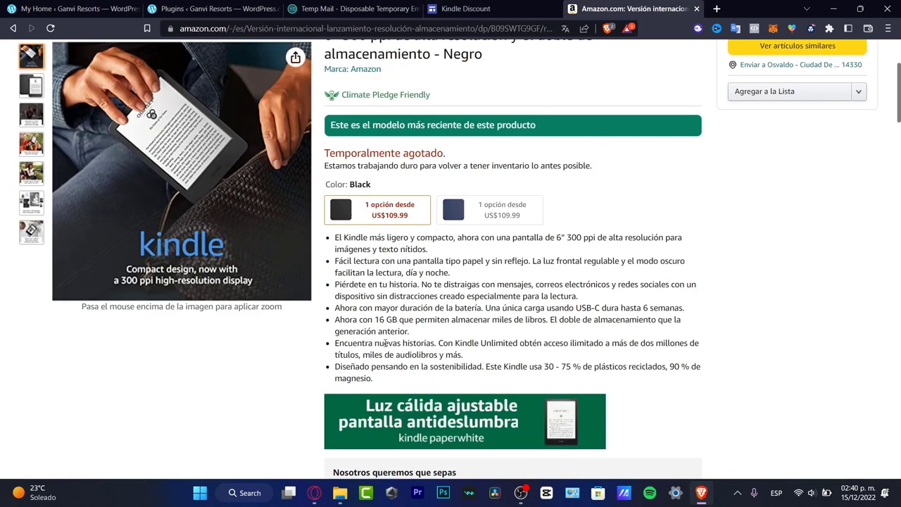
scroll(528, 189, up, 5)
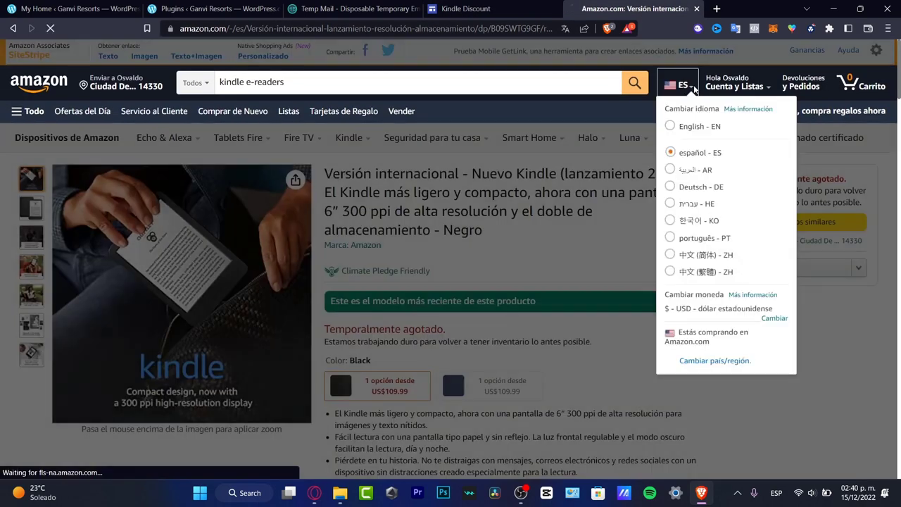
click(679, 83)
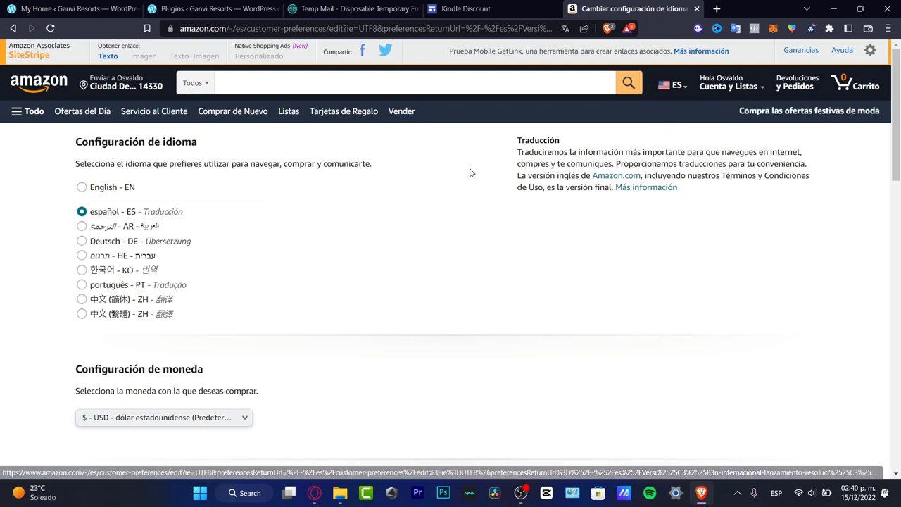
click(83, 186)
scroll(436, 272, down, 5)
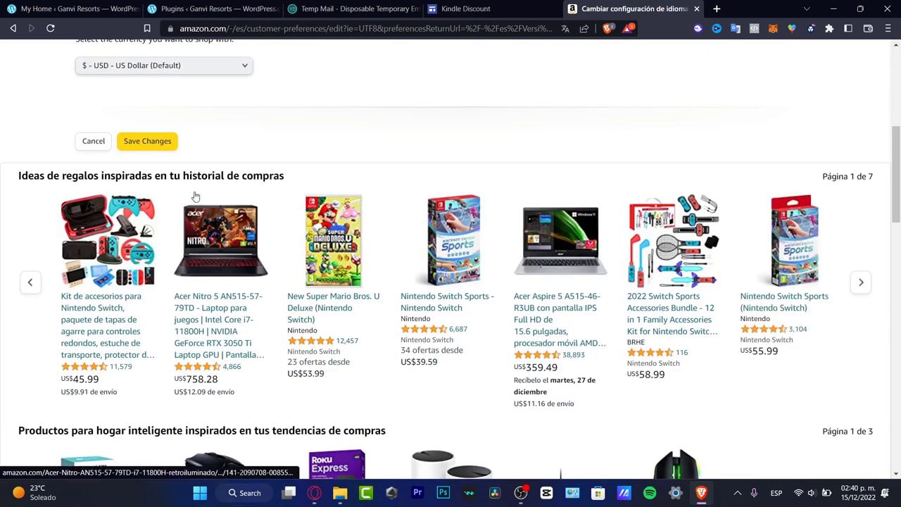
click(156, 141)
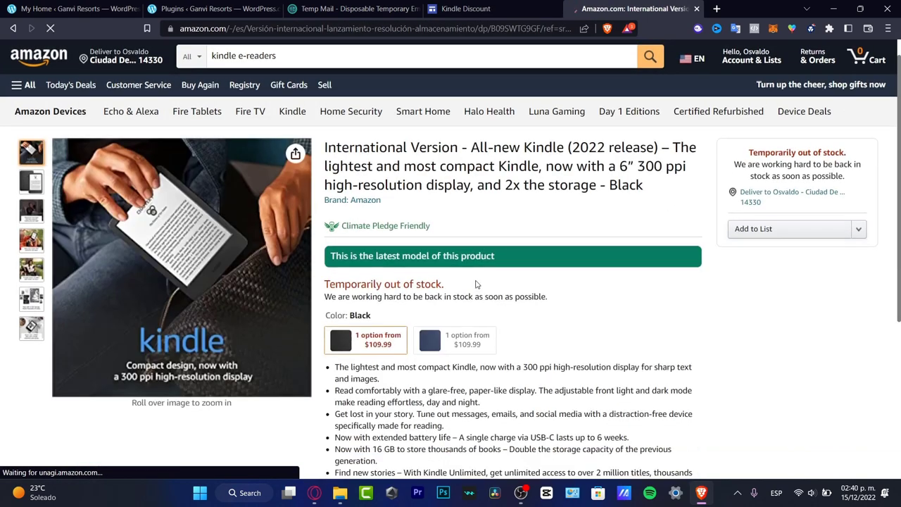
Select the seven Kindle feature bullets on the product page
scroll(476, 330, down, 2)
drag(402, 339, 329, 196)
key(ctrl+c)
click(366, 9)
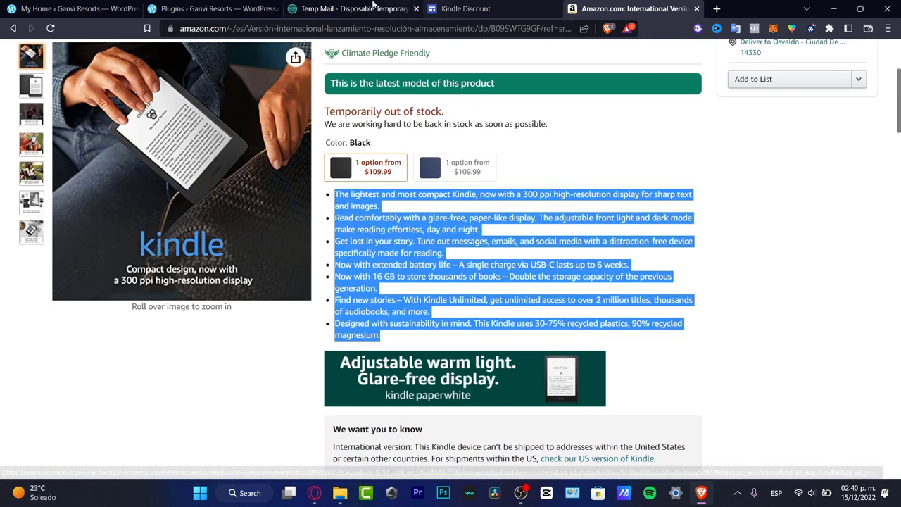
Paste the seven Kindle feature bullets into the text box under BUY NOW
click(460, 9)
key(ctrl+v)
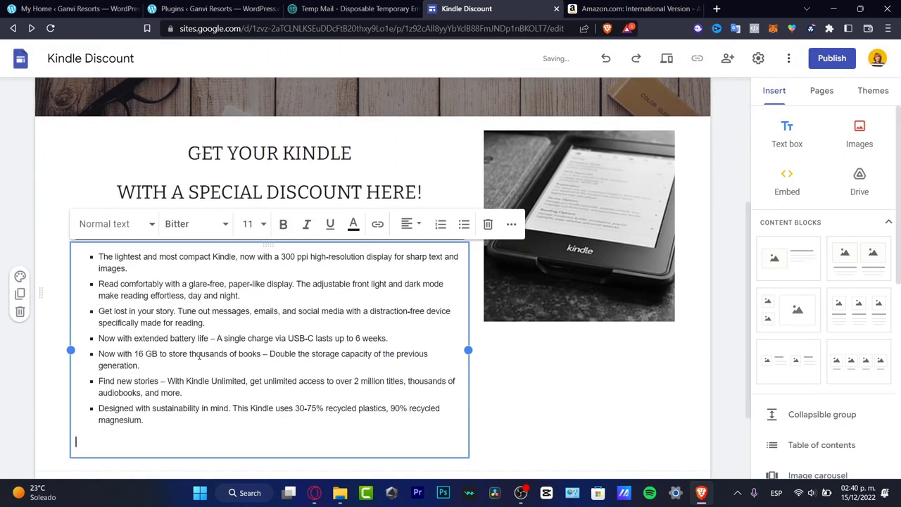
click(575, 416)
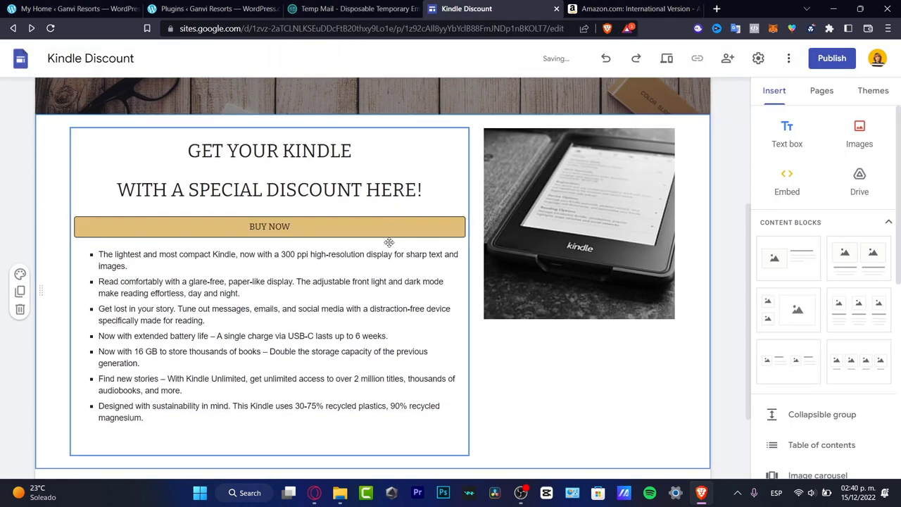
Shorten the Kindle photo by dragging its bottom edge up
click(653, 316)
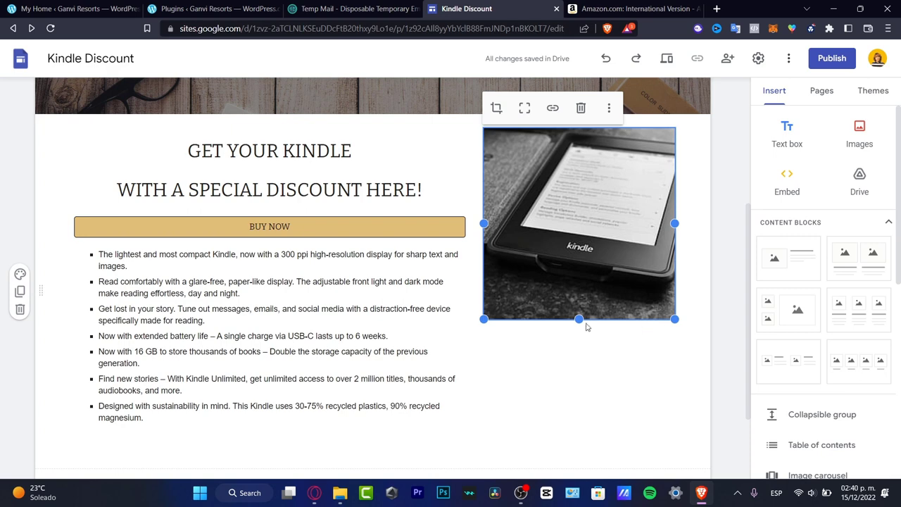
drag(577, 319, 578, 259)
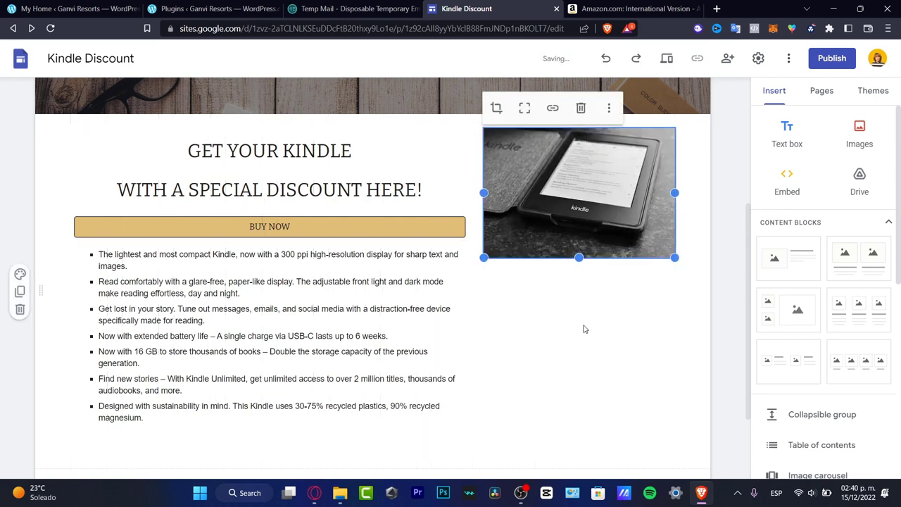
click(585, 328)
click(858, 134)
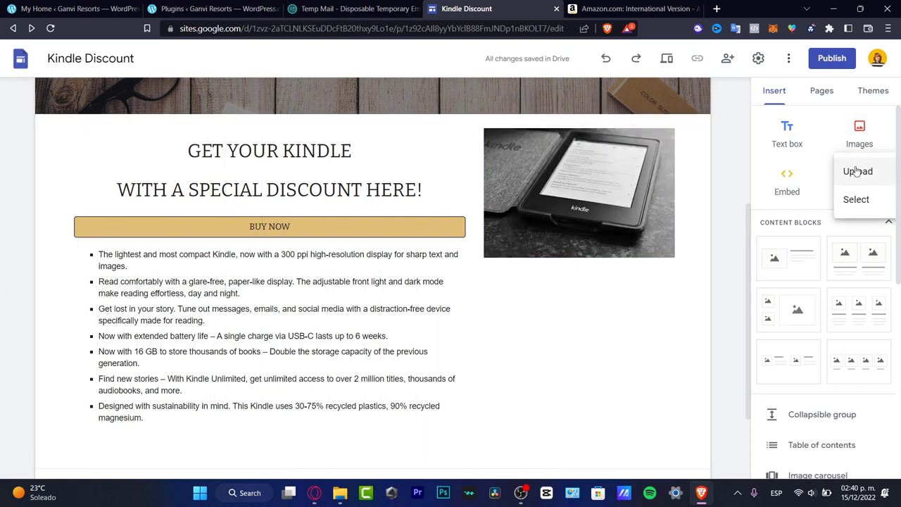
Insert a Google Images 'kindle' photo of a hand holding a Kindle, placed under the first photo
click(856, 200)
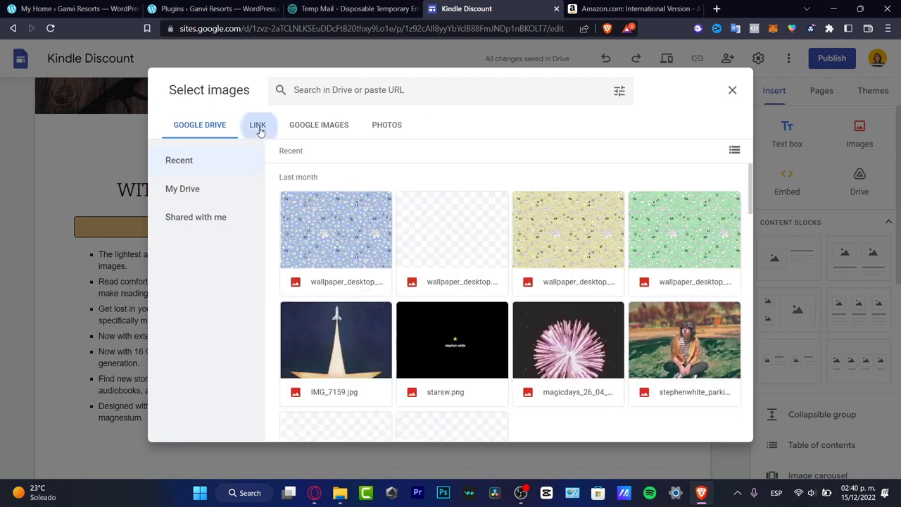
click(257, 124)
click(398, 181)
text(30-75% recycled plastics, 90% recycled magnesium.)
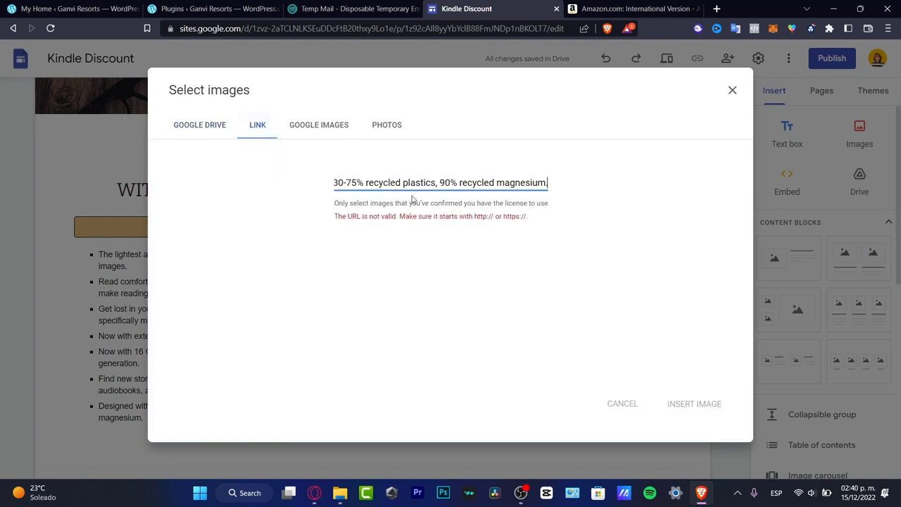
click(323, 130)
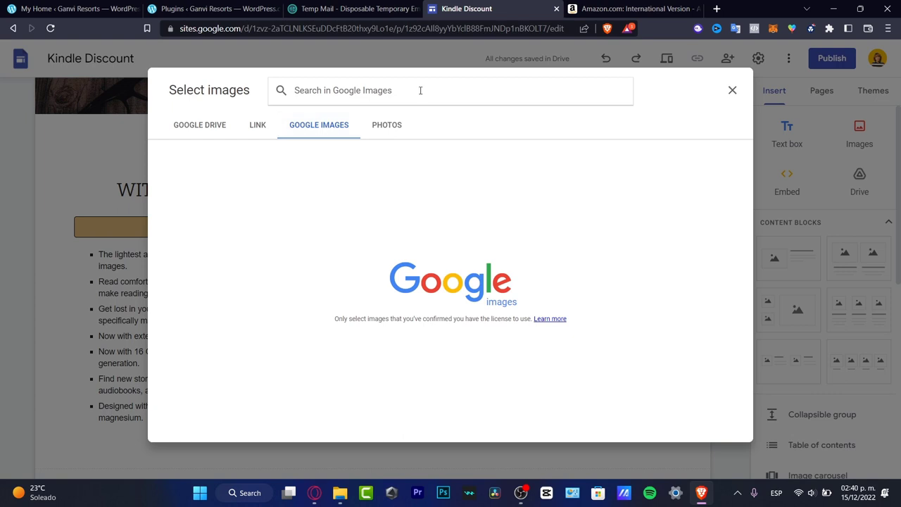
text(kindle)
key(Return)
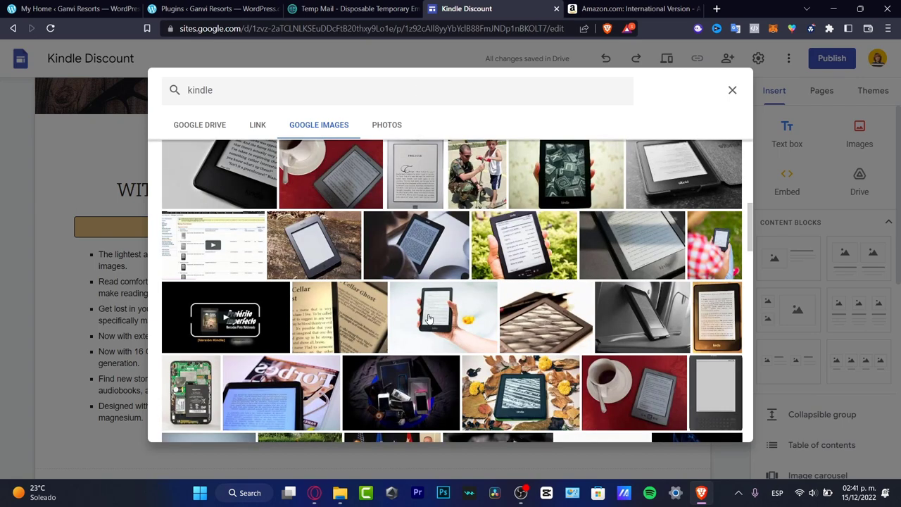
click(429, 318)
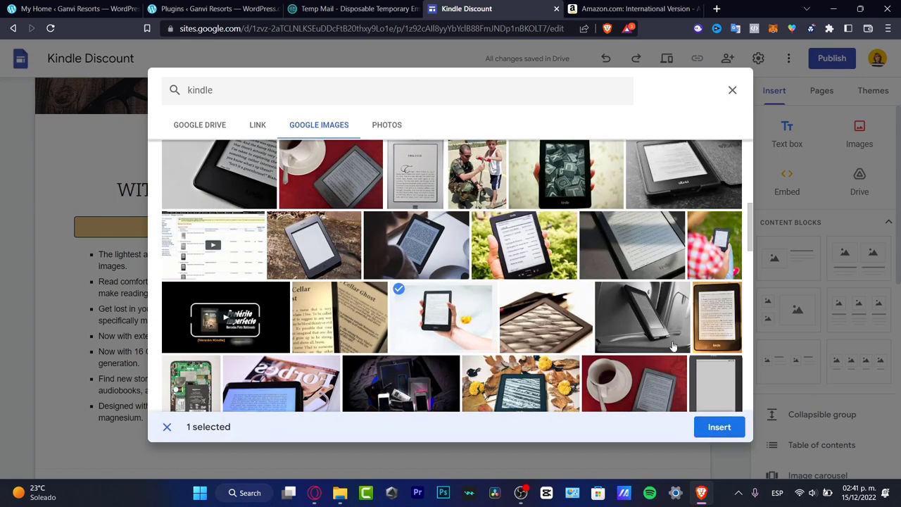
click(718, 428)
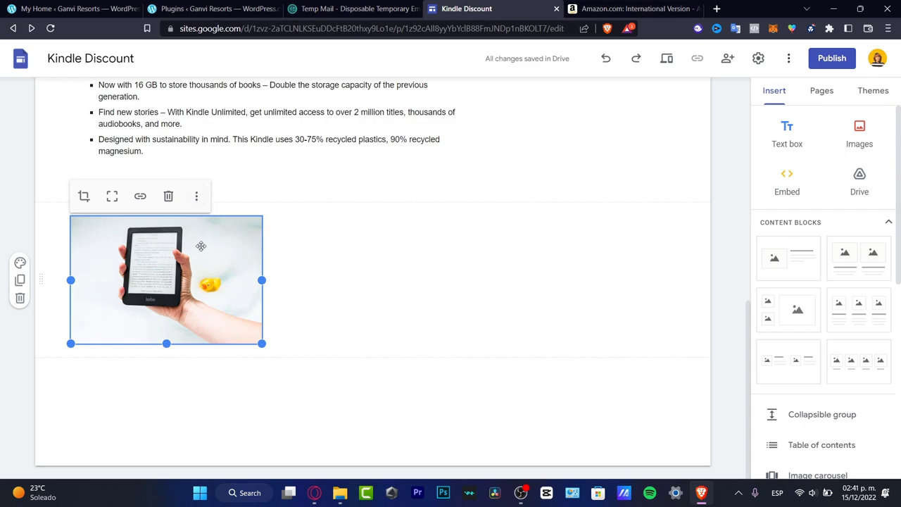
drag(200, 245, 500, 375)
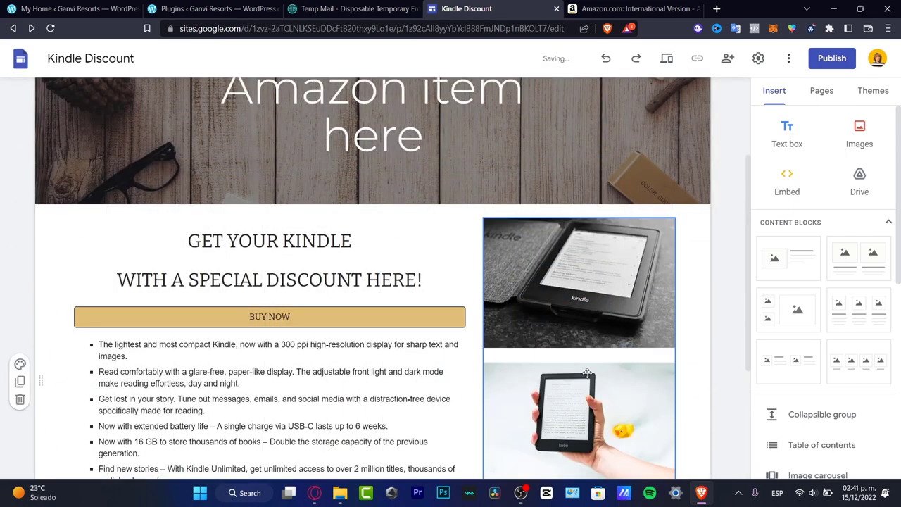
Enlarge the hand-held Kindle photo to match the first photo's width
scroll(587, 373, down, 3)
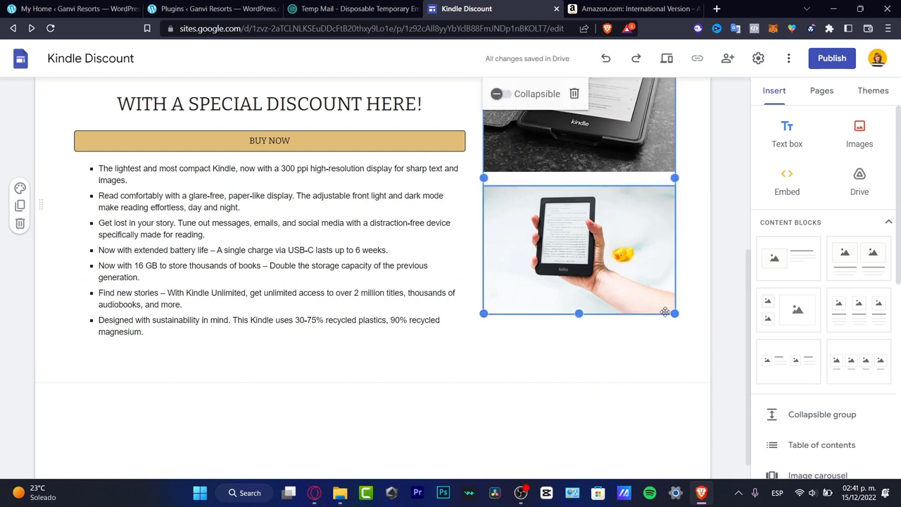
drag(674, 315, 662, 401)
drag(681, 405, 680, 404)
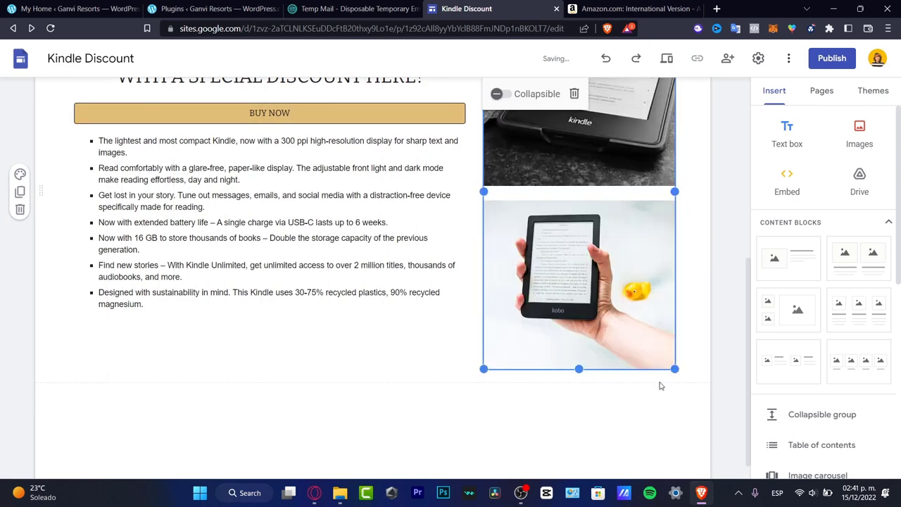
scroll(662, 384, up, 3)
click(620, 280)
scroll(686, 302, down, 3)
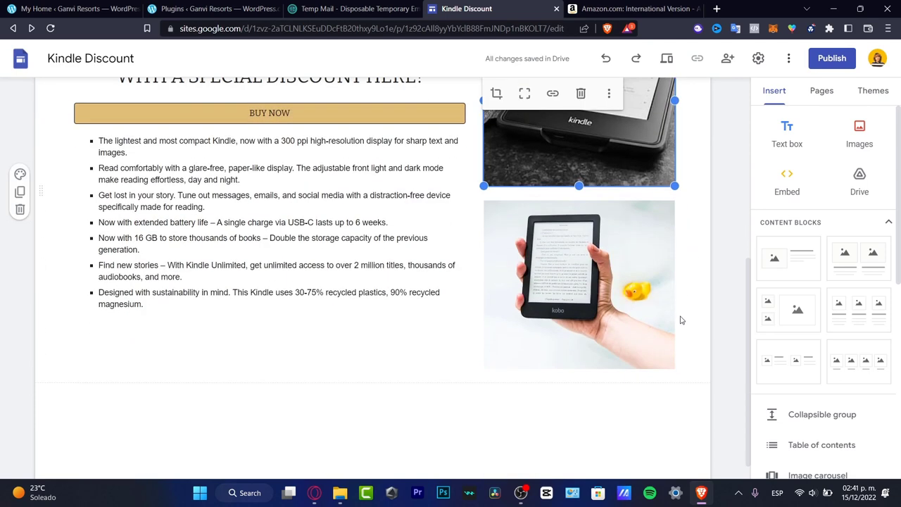
click(609, 408)
scroll(547, 392, down, 1)
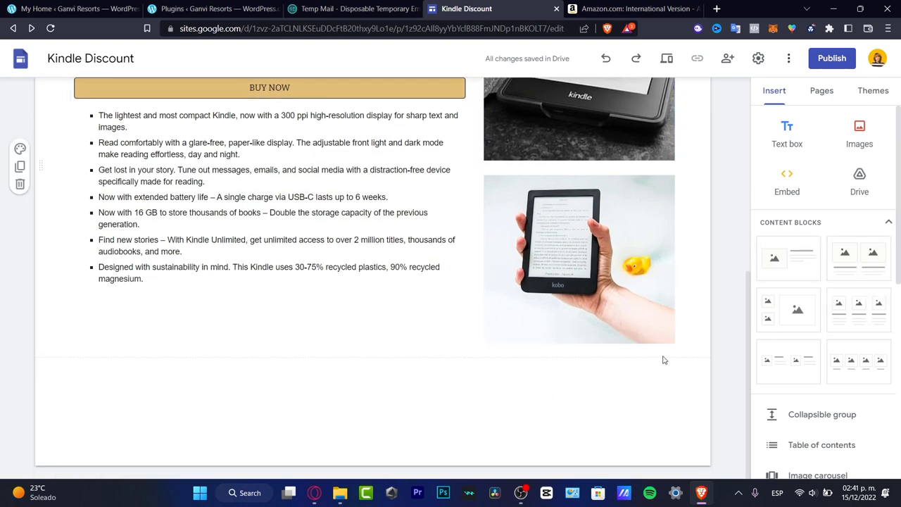
Add a two-image content block below the Kindle section
click(861, 263)
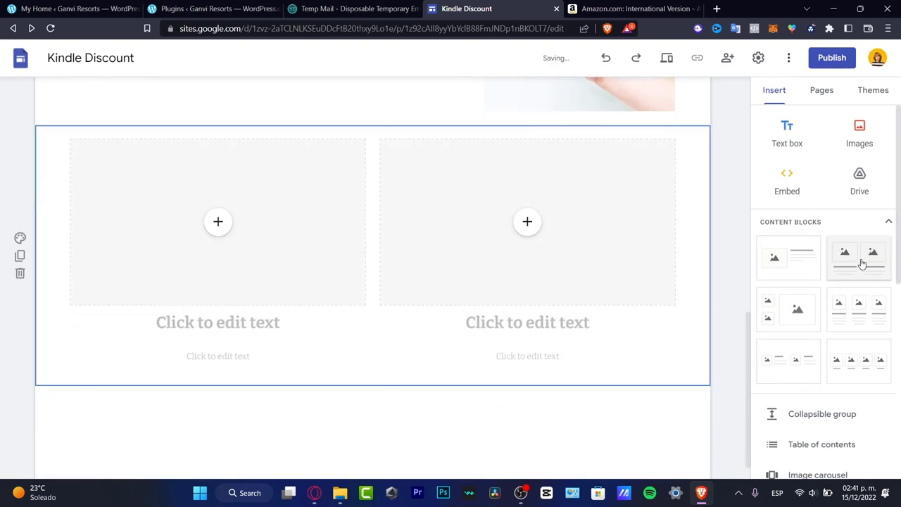
scroll(418, 286, up, 3)
scroll(415, 289, down, 3)
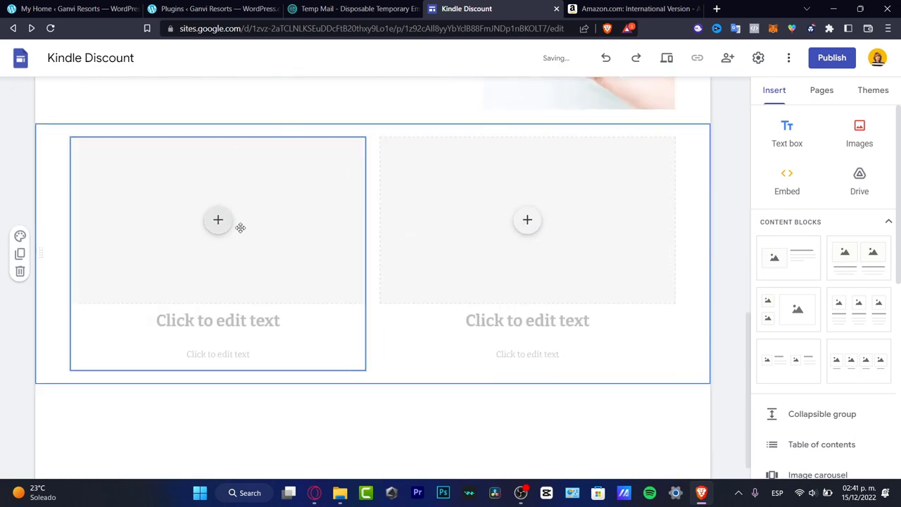
Fill the left image slot with a Google Images 'kindle' result showing hands holding a Kindle
click(224, 224)
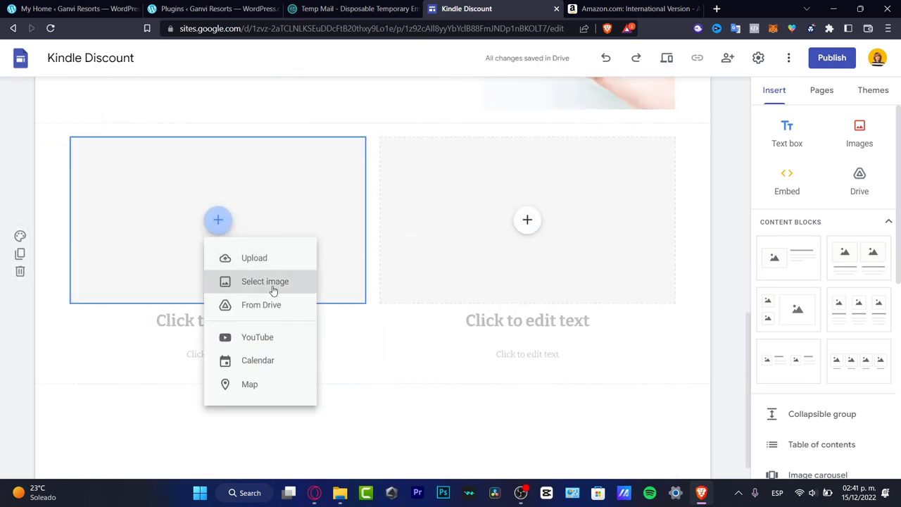
click(272, 282)
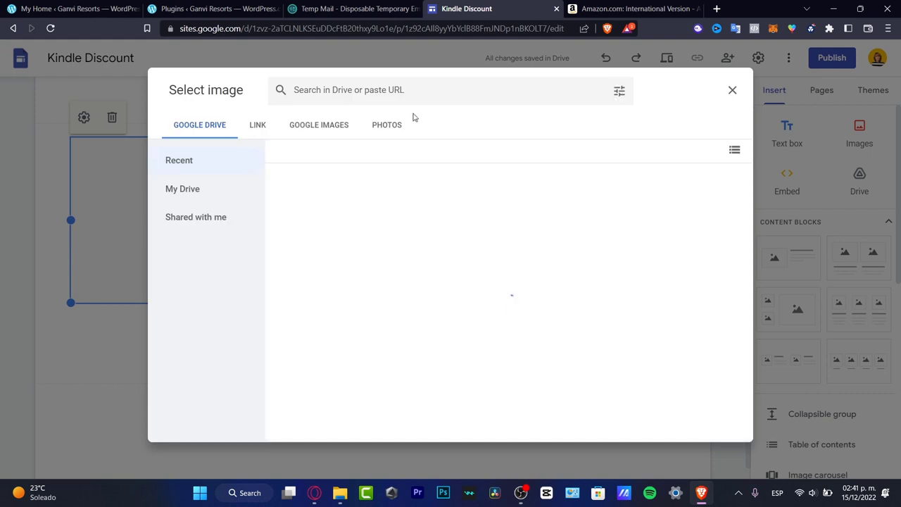
click(319, 125)
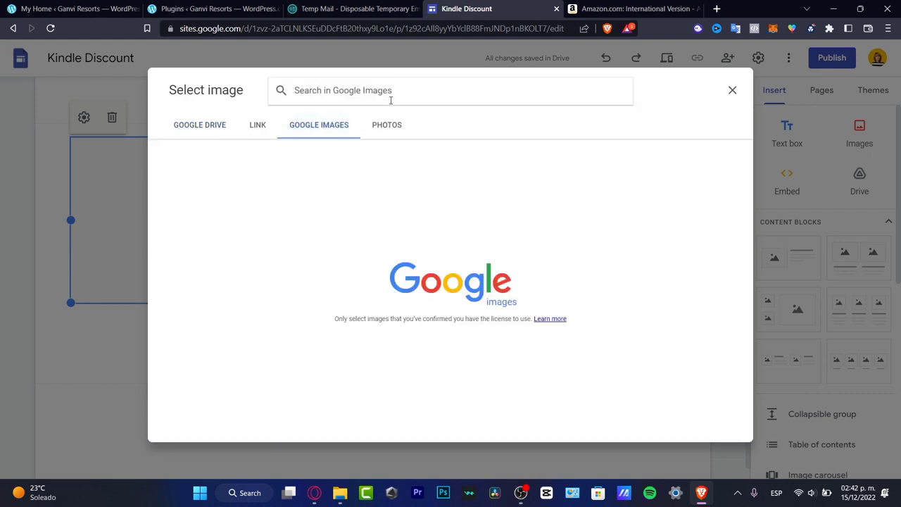
text(kin)
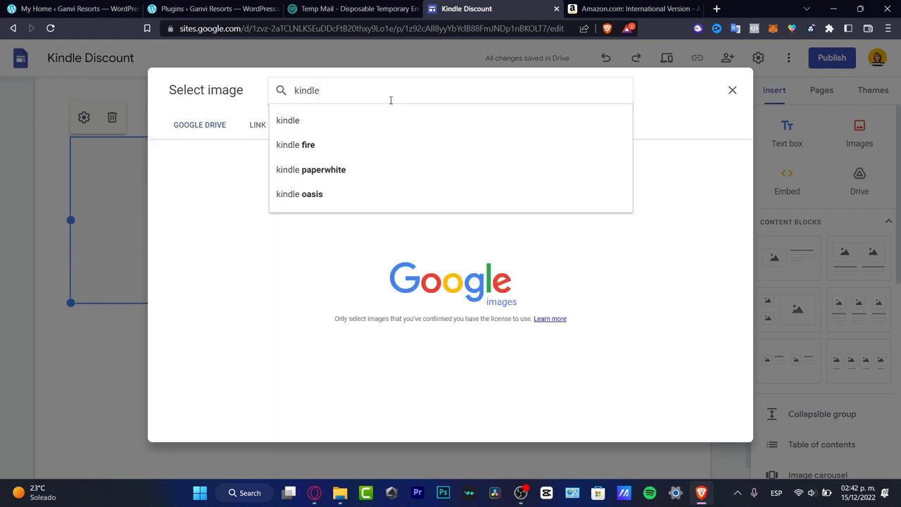
text(dle)
key(Return)
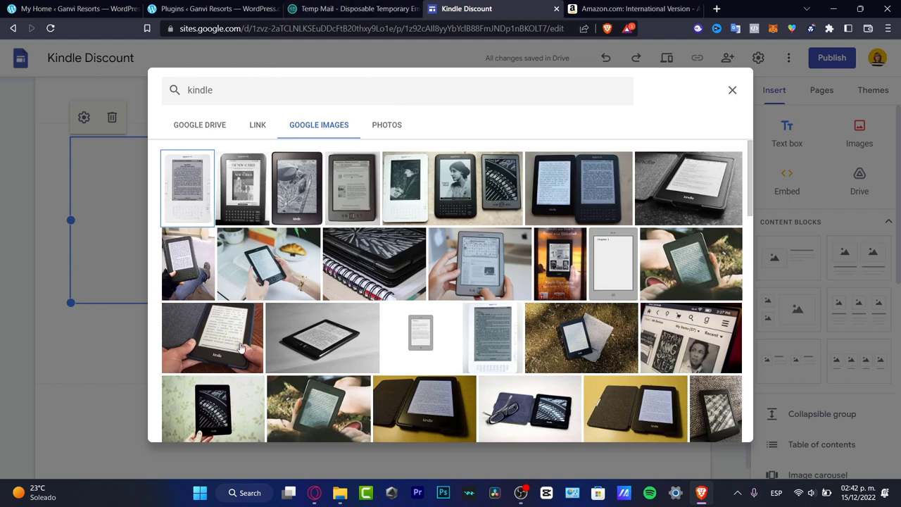
click(259, 332)
Insert the chosen photo of hands holding a Kindle into the block's left image slot
click(719, 427)
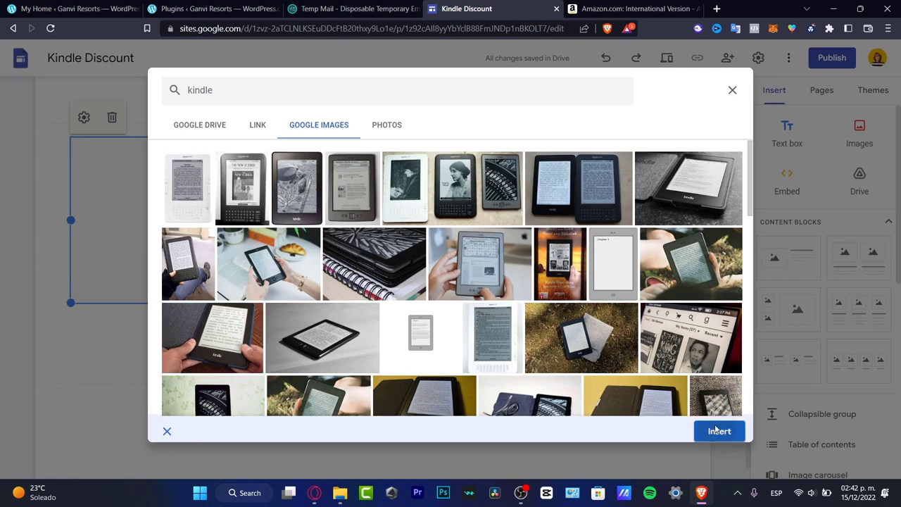
scroll(336, 272, up, 3)
scroll(336, 273, up, 3)
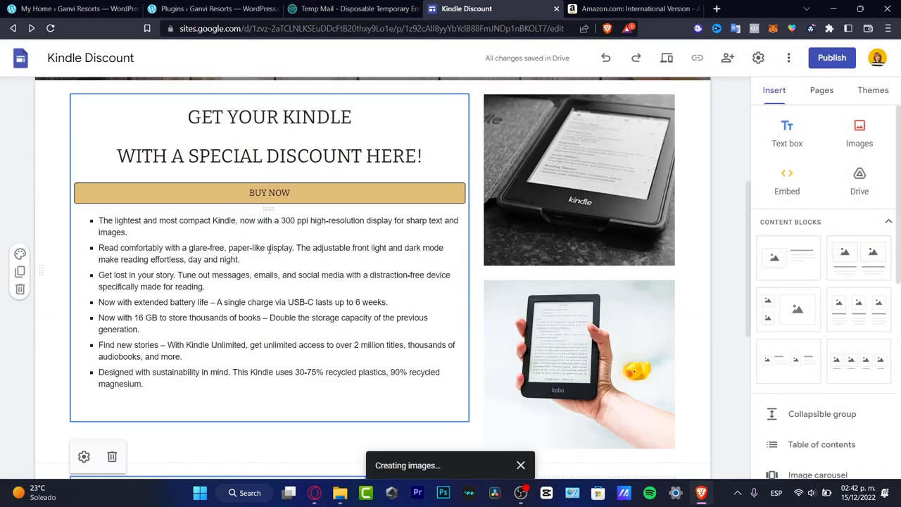
scroll(221, 309, down, 3)
scroll(405, 186, up, 2)
scroll(405, 185, up, 4)
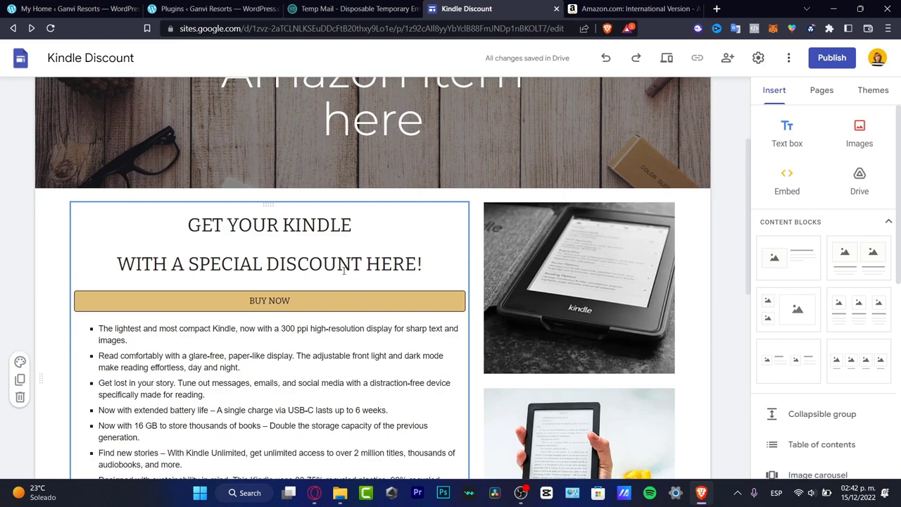
scroll(345, 273, down, 3)
scroll(344, 275, up, 3)
click(323, 266)
scroll(370, 300, down, 3)
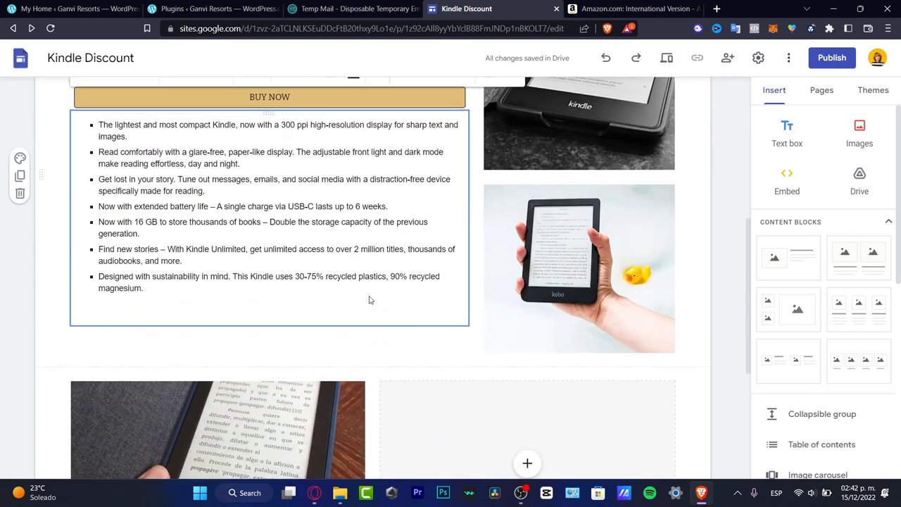
scroll(370, 300, down, 4)
scroll(394, 279, up, 7)
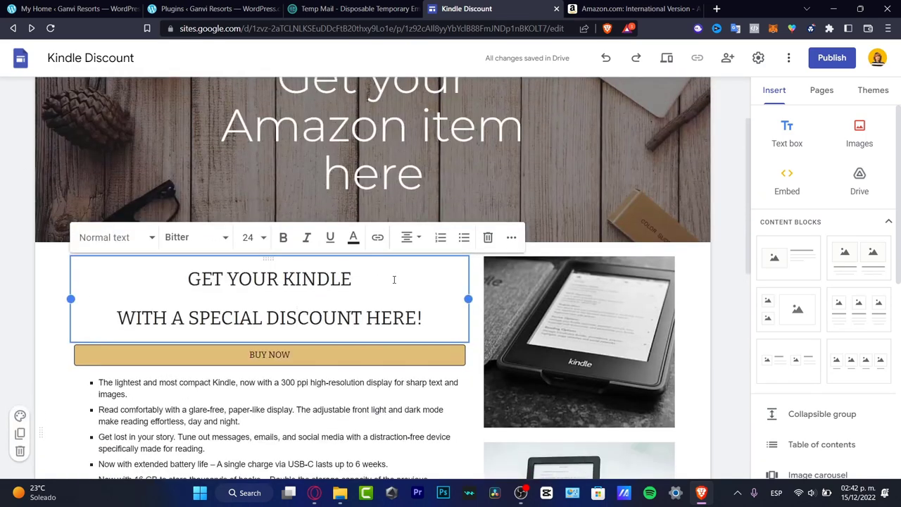
scroll(394, 280, down, 9)
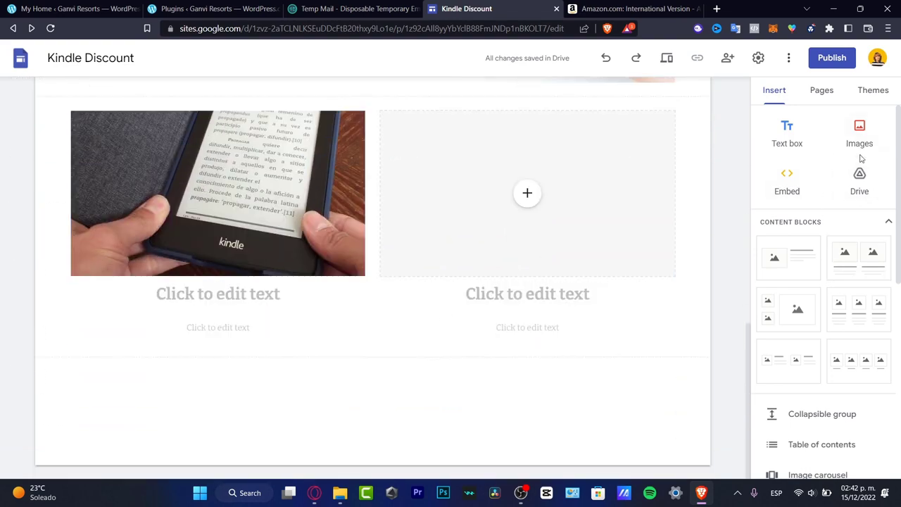
Add an image-and-text block at the page bottom titled 'Get your 10% Discount here'
click(795, 271)
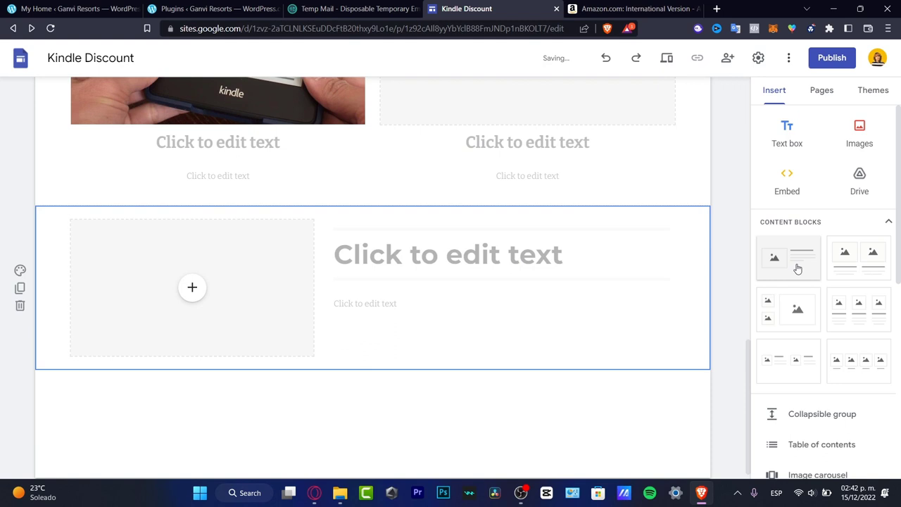
click(426, 254)
text(GE)
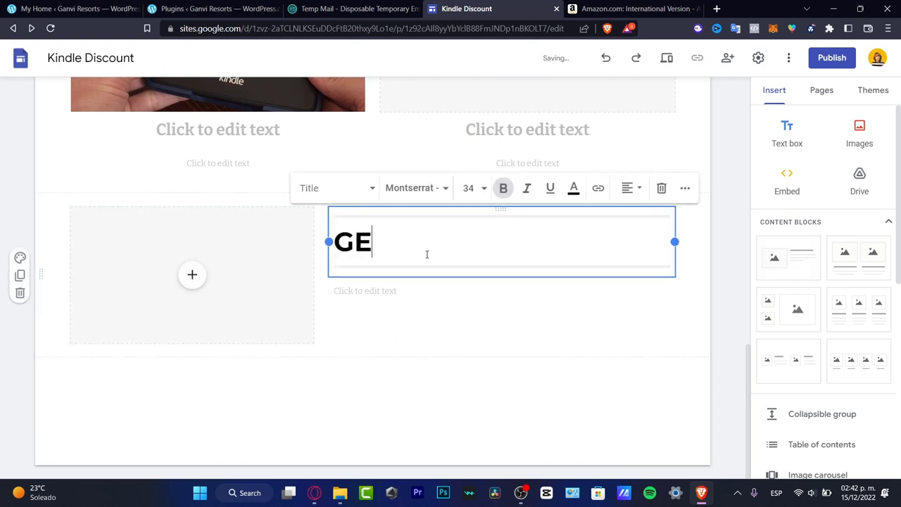
key(BackSpace)
text(et yo)
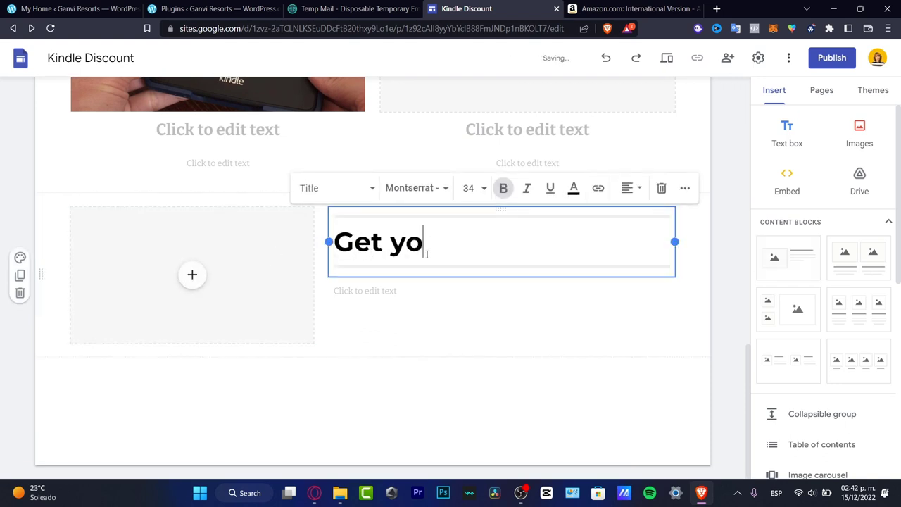
text(ur 10% )
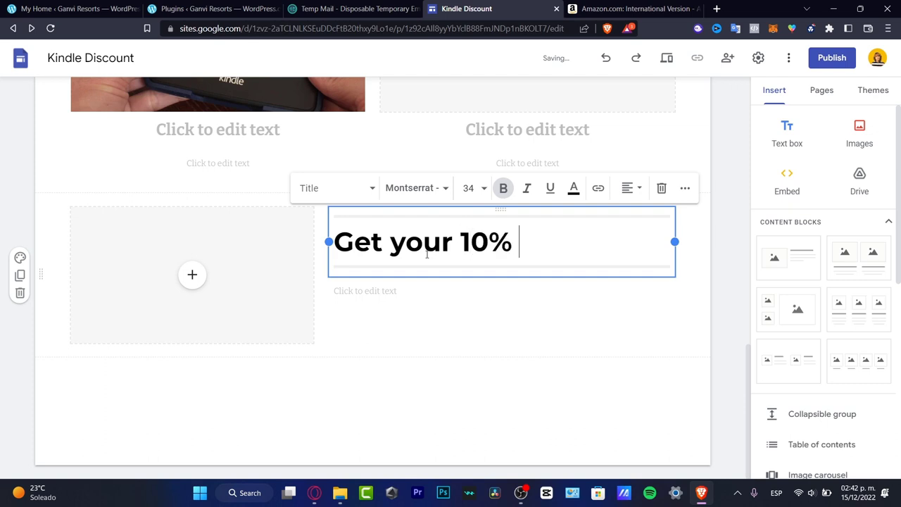
text(Discount )
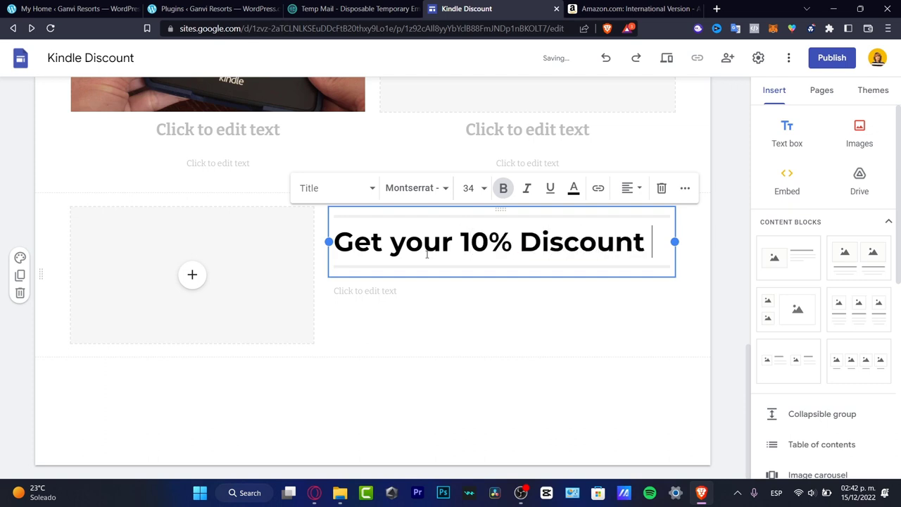
text(here)
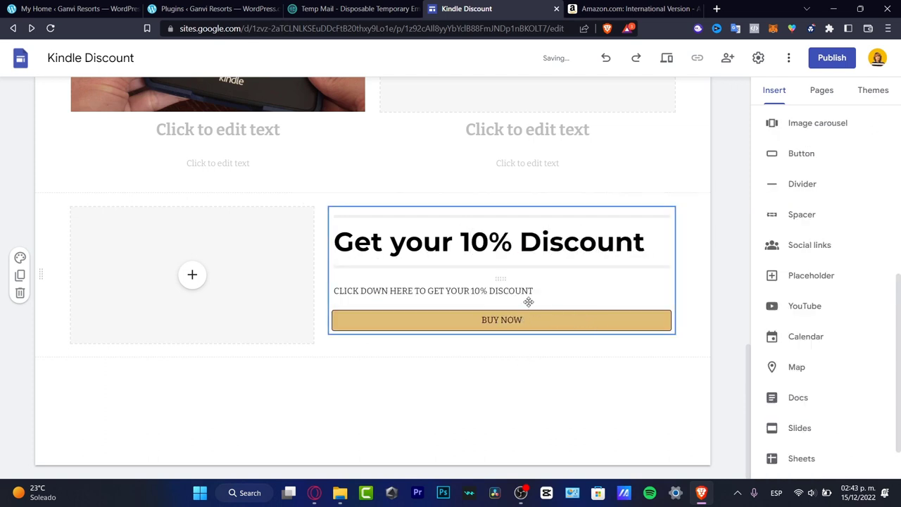
click(279, 241)
Open the image source picker for the empty slot beside the discount section
click(195, 280)
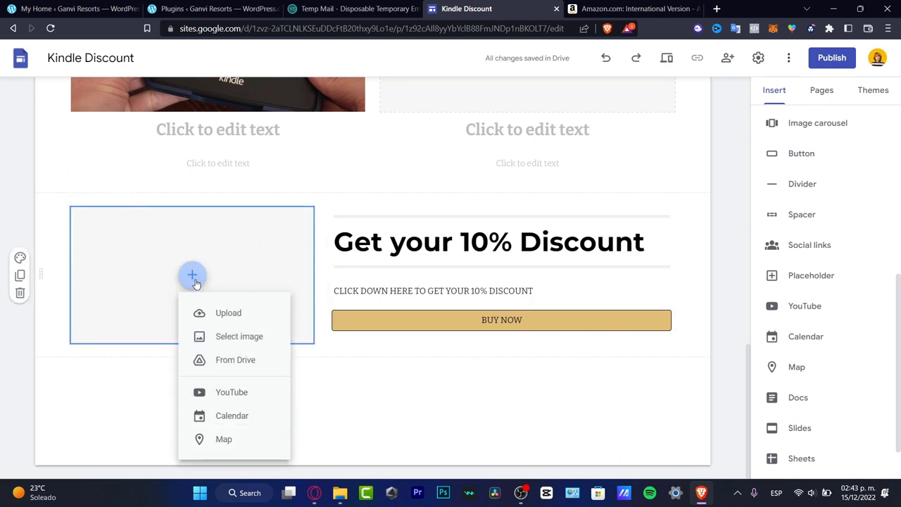
click(233, 313)
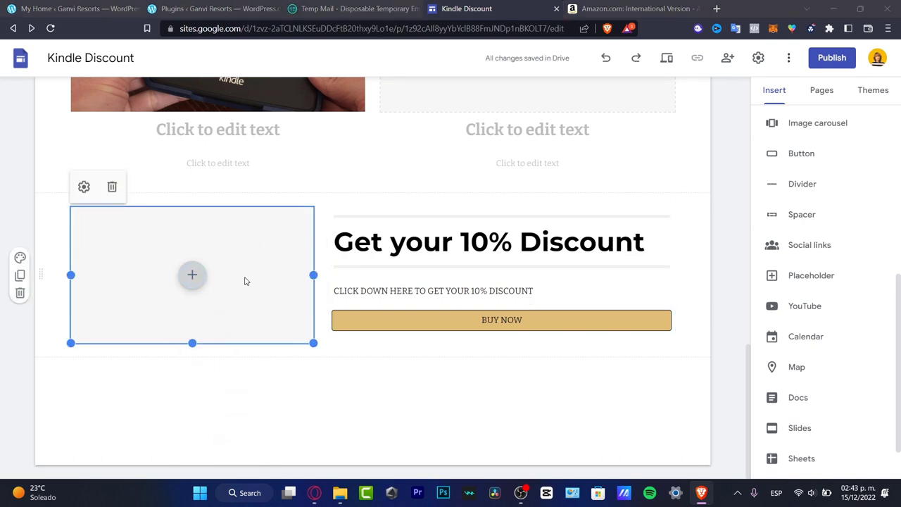
click(410, 262)
click(192, 275)
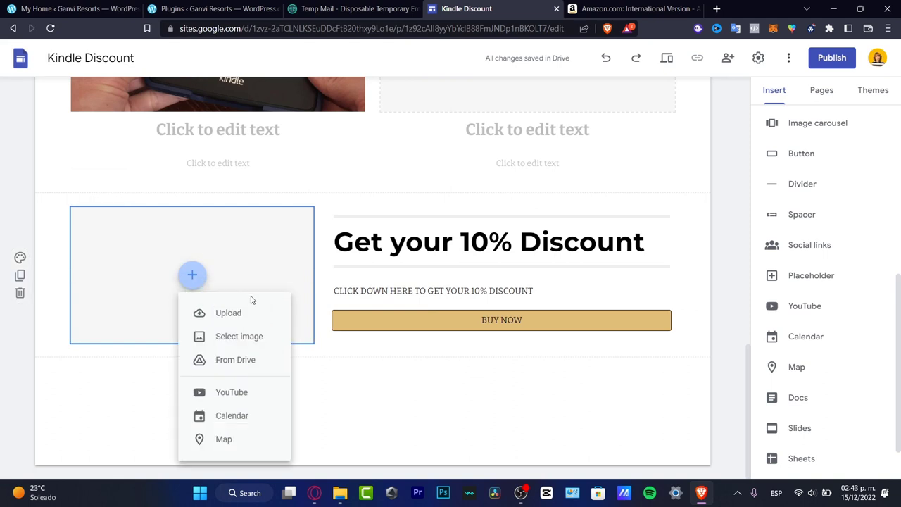
click(239, 337)
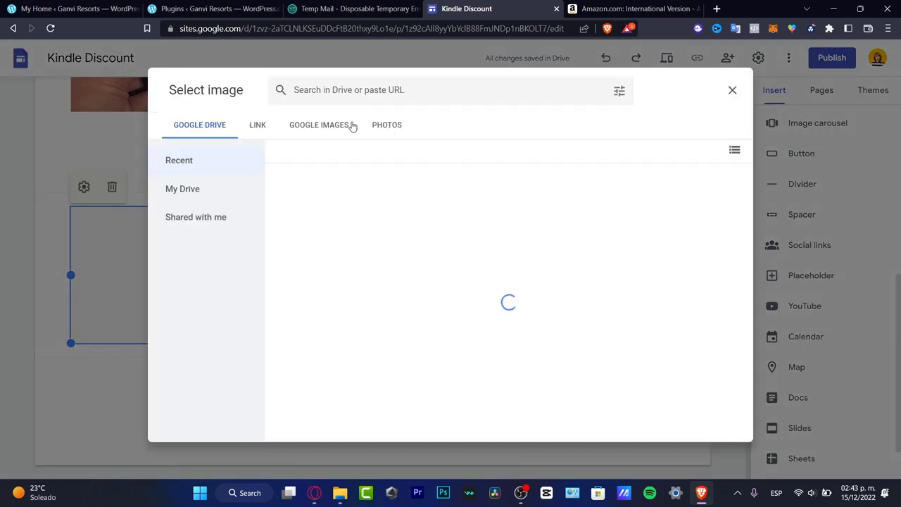
Search Google Images for KINDLE and insert the photo of hands holding a Kindle
click(352, 125)
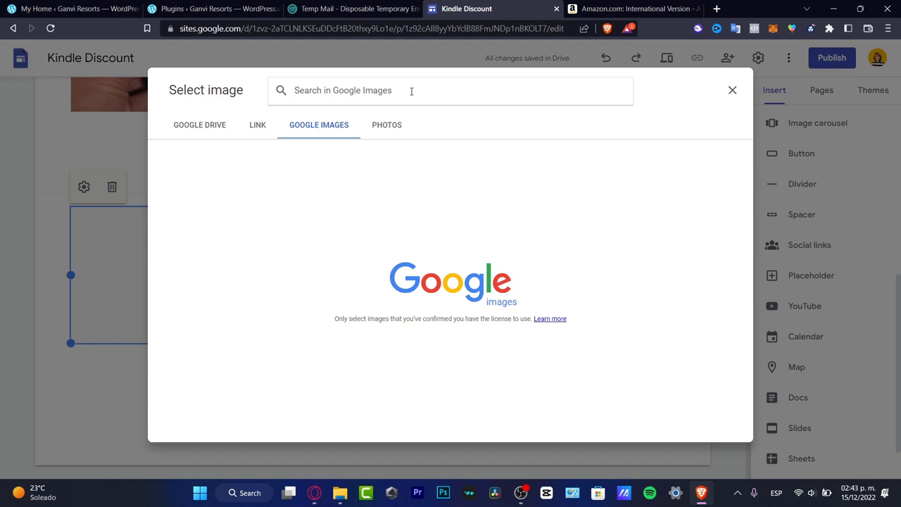
text(KINDLE)
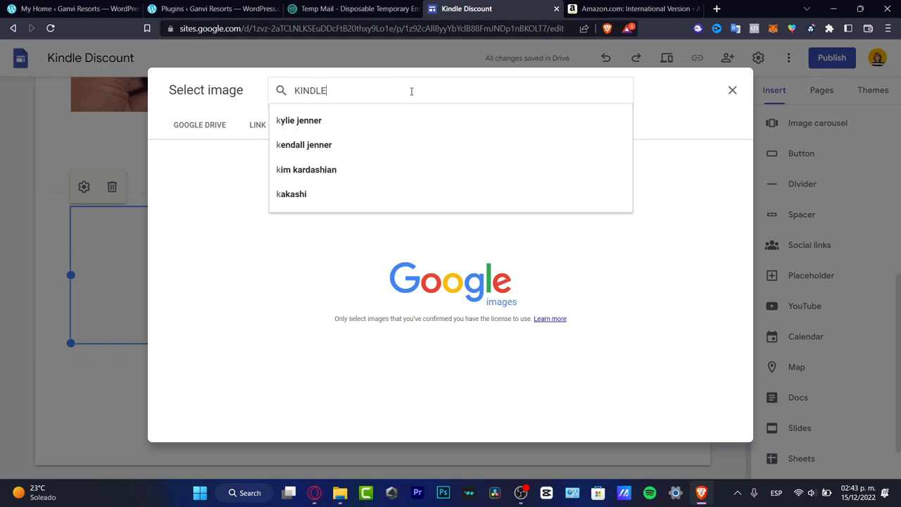
key(Return)
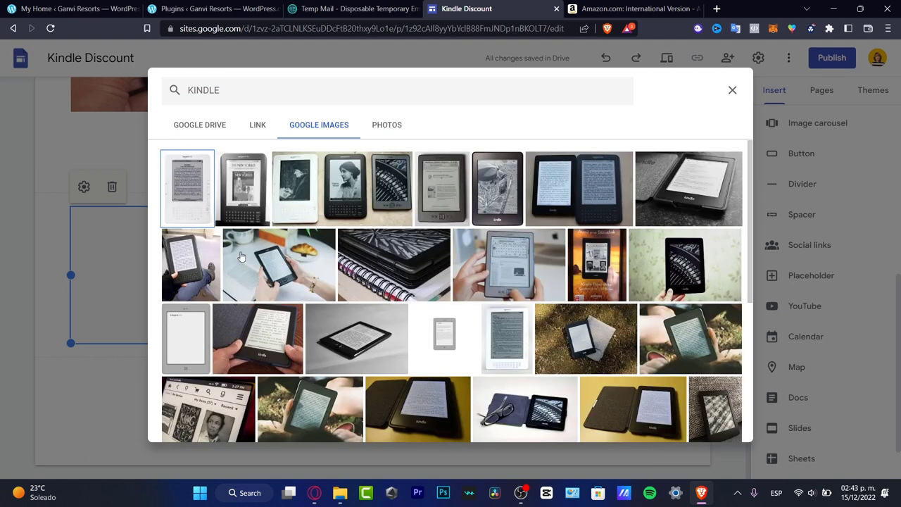
click(177, 263)
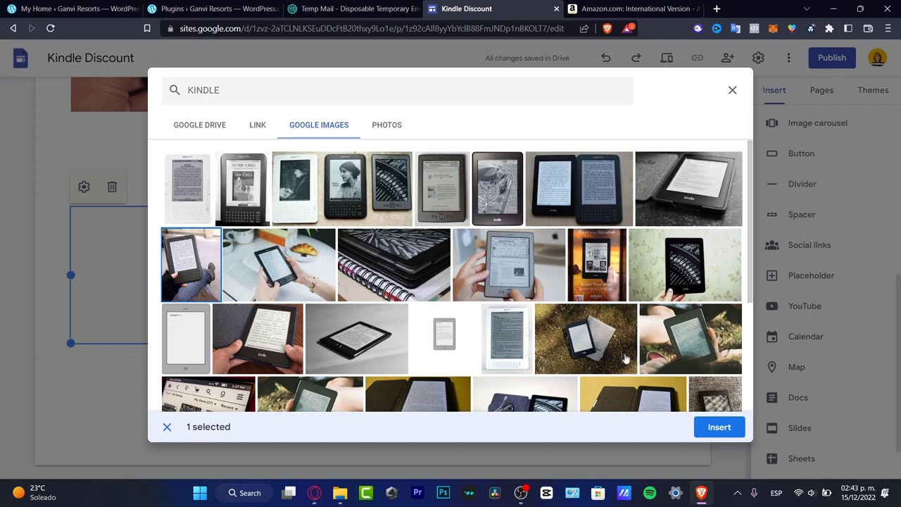
click(725, 426)
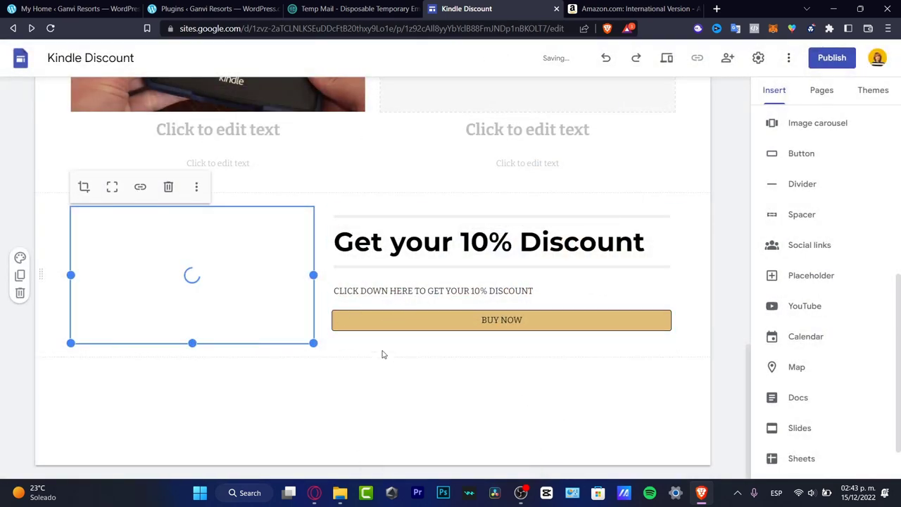
click(436, 363)
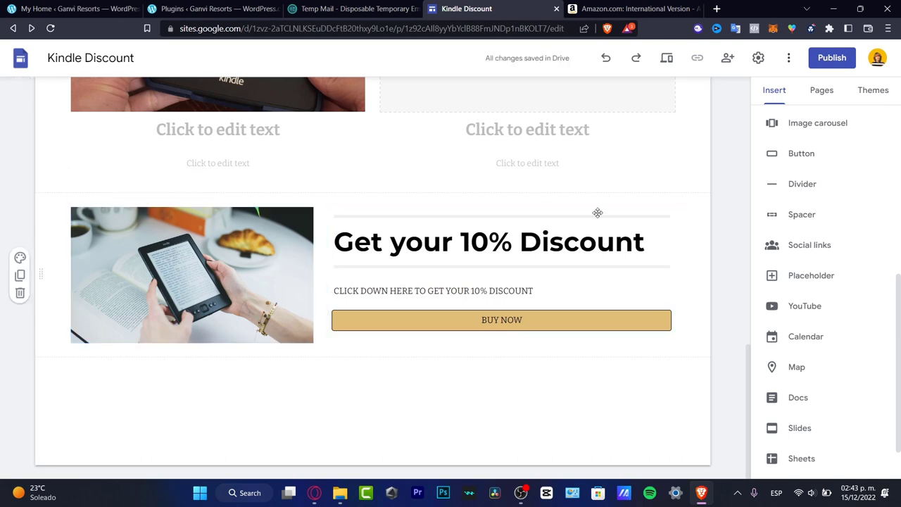
scroll(598, 226, up, 3)
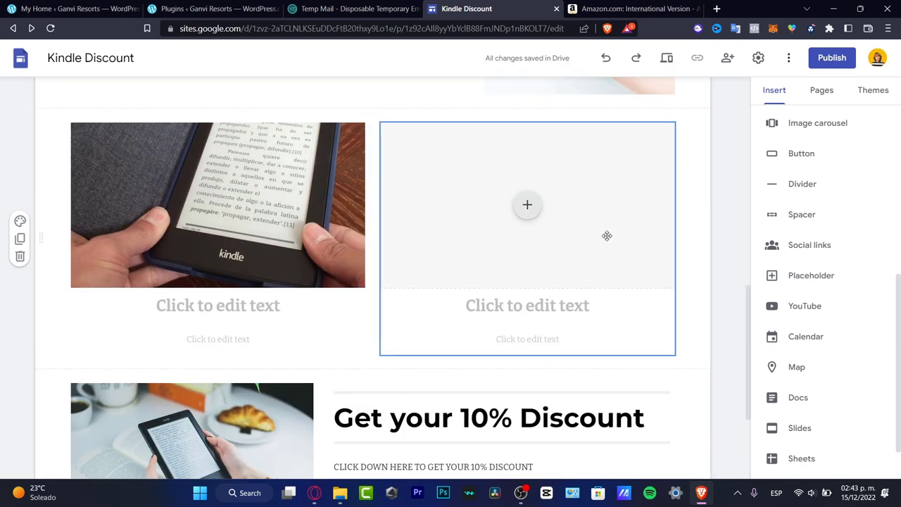
Publish the site with the web address changed to discountkindle
click(837, 60)
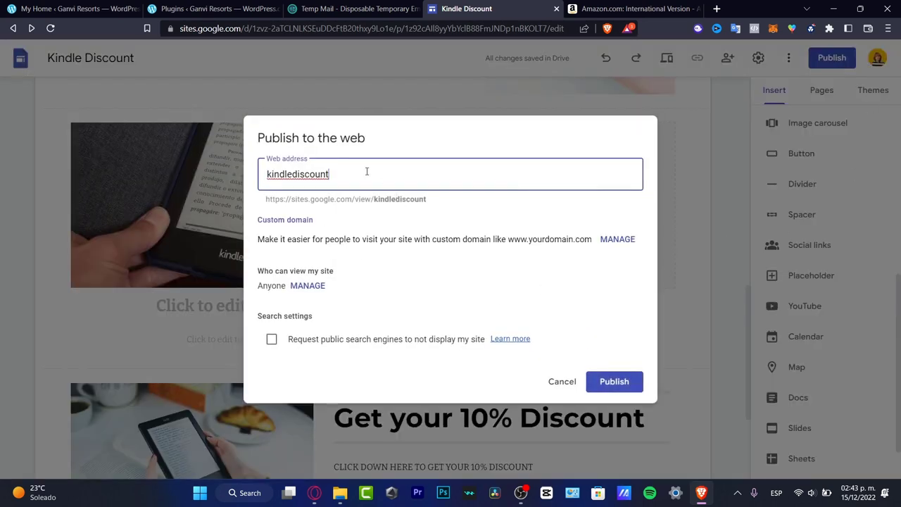
drag(366, 171, 254, 167)
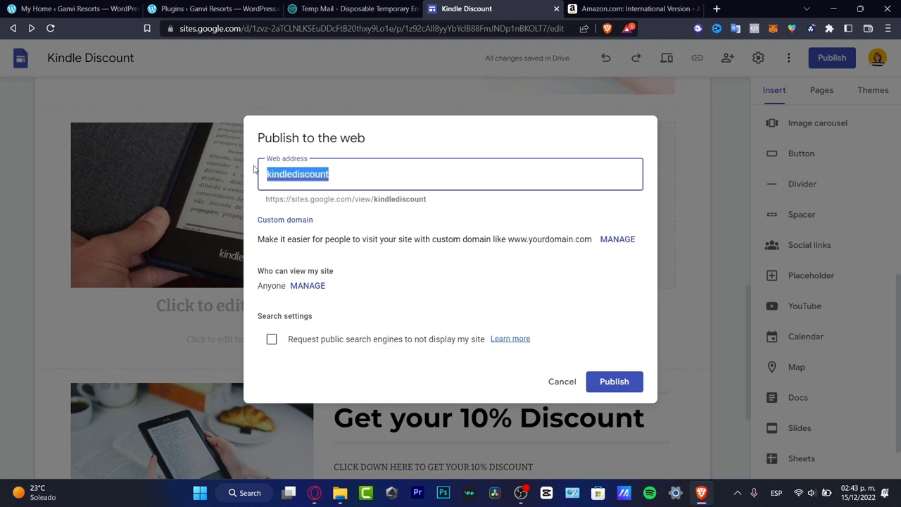
text(discount)
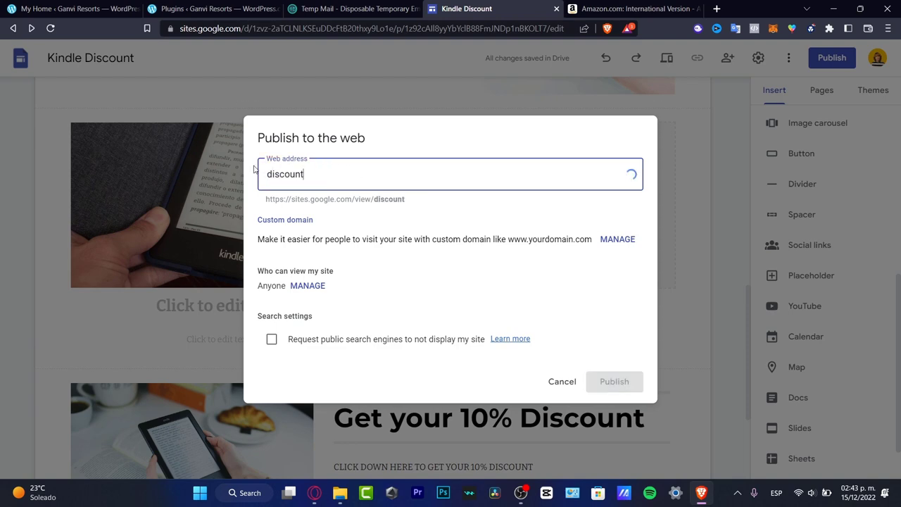
text(i)
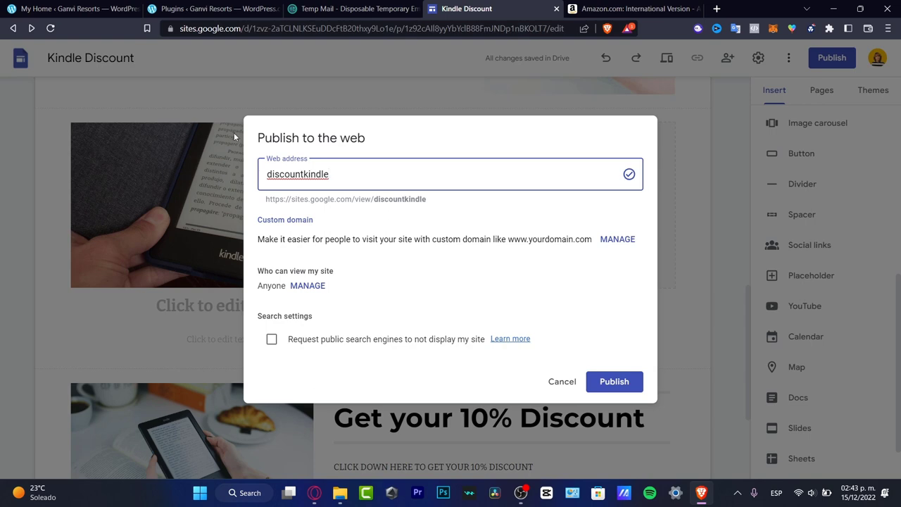
click(637, 388)
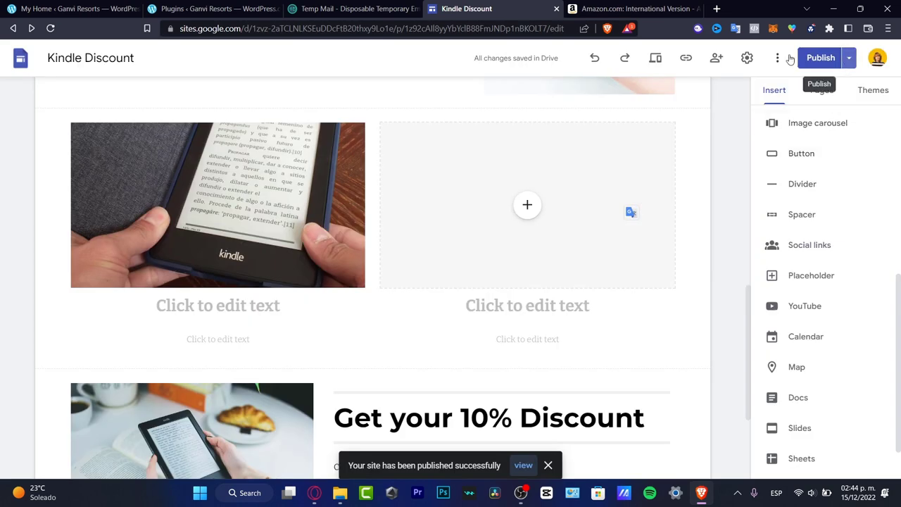
Copy the published site link and paste it into a new browser tab
click(687, 58)
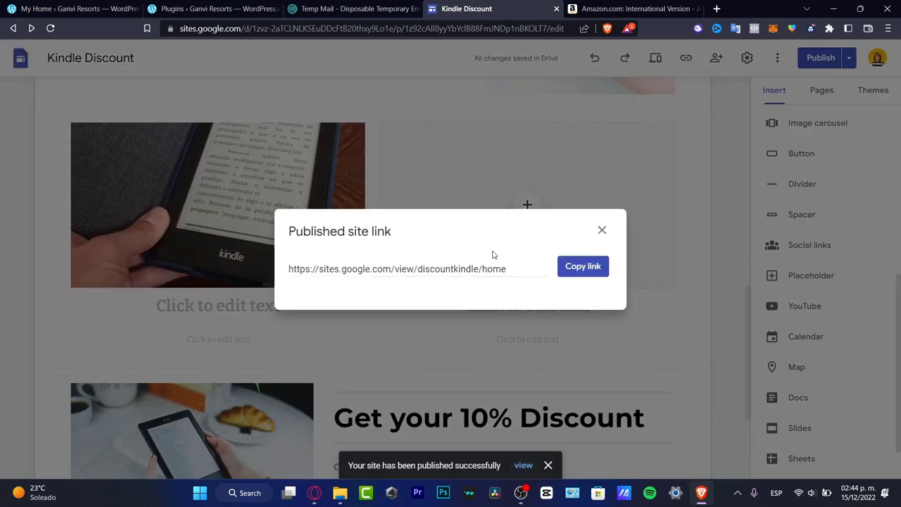
click(590, 267)
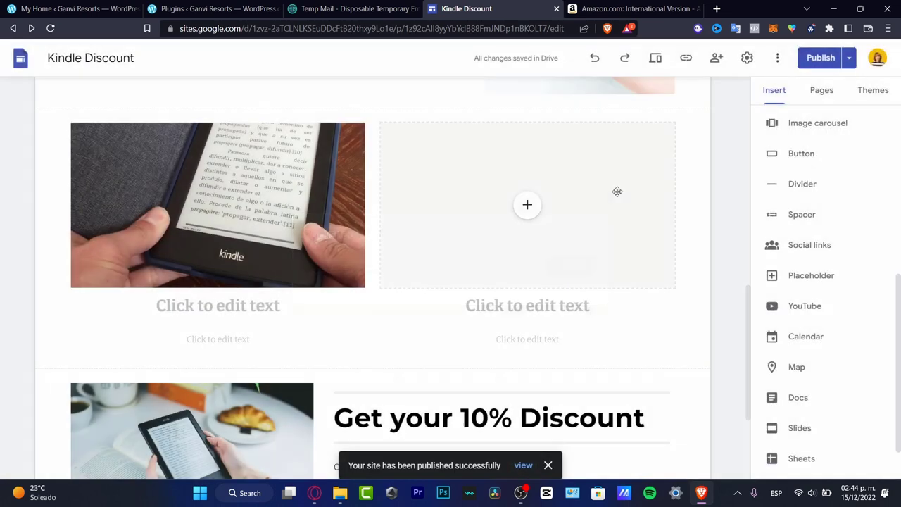
click(716, 9)
key(ctrl+v)
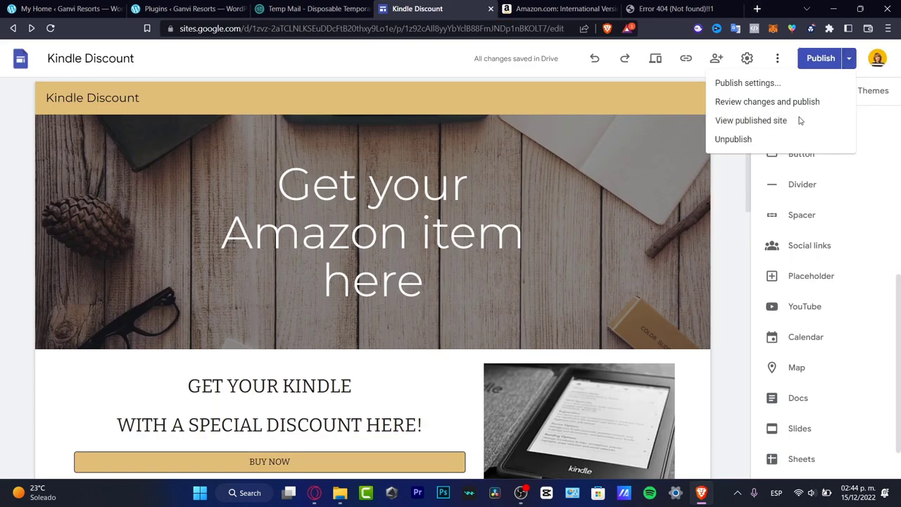
View the published Kindle Discount site and scroll through the live page
click(744, 120)
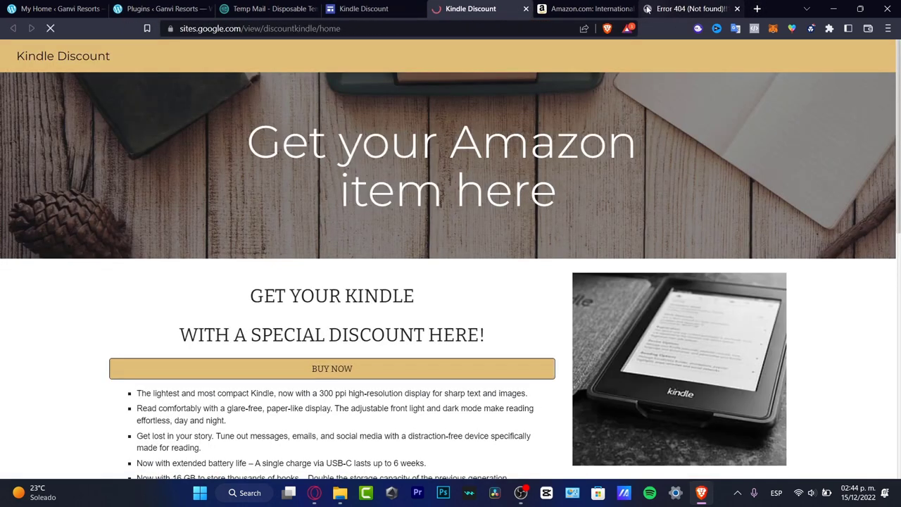
click(737, 9)
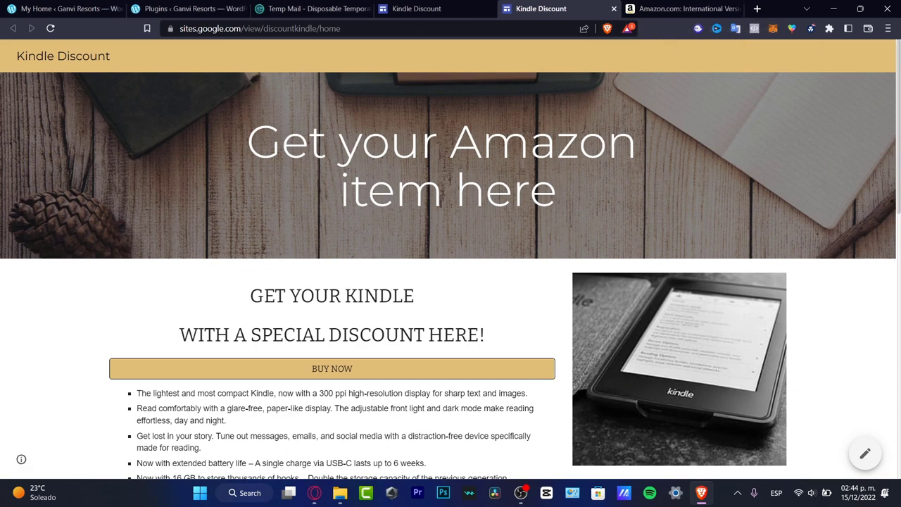
scroll(294, 144, down, 10)
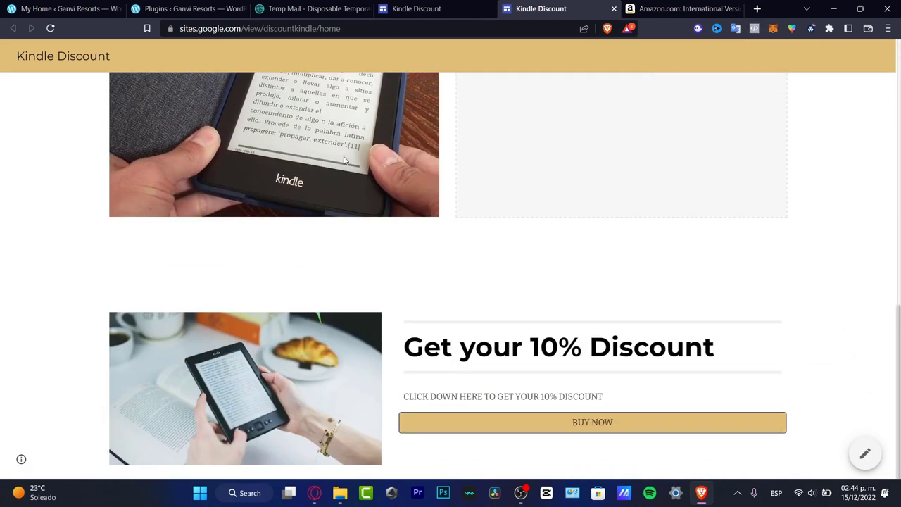
scroll(344, 161, up, 6)
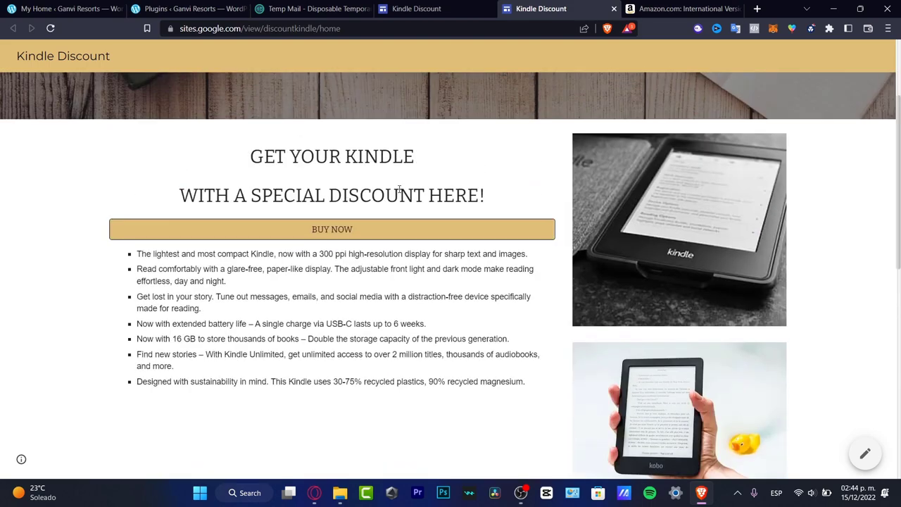
scroll(443, 266, down, 4)
scroll(450, 296, up, 1)
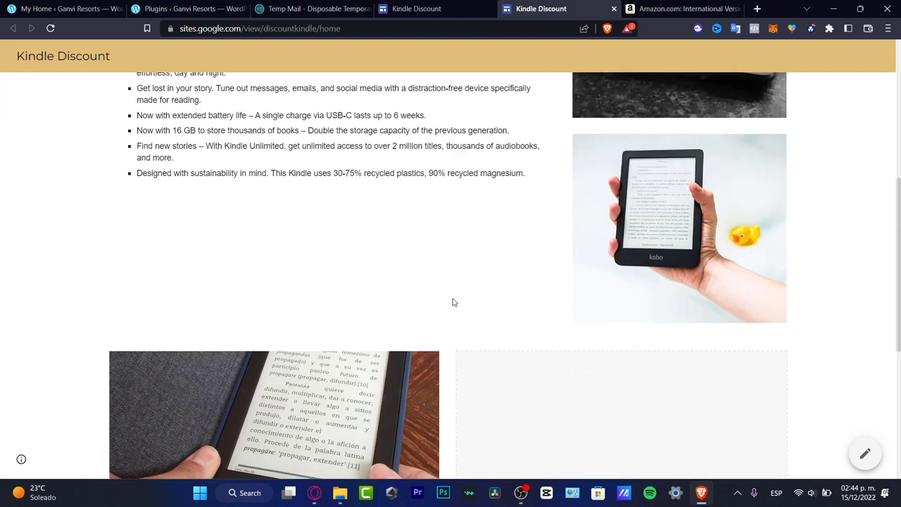
scroll(454, 302, up, 3)
Follow BUY NOW to confirm it opens the Amazon Kindle listing, then return to the site
click(424, 227)
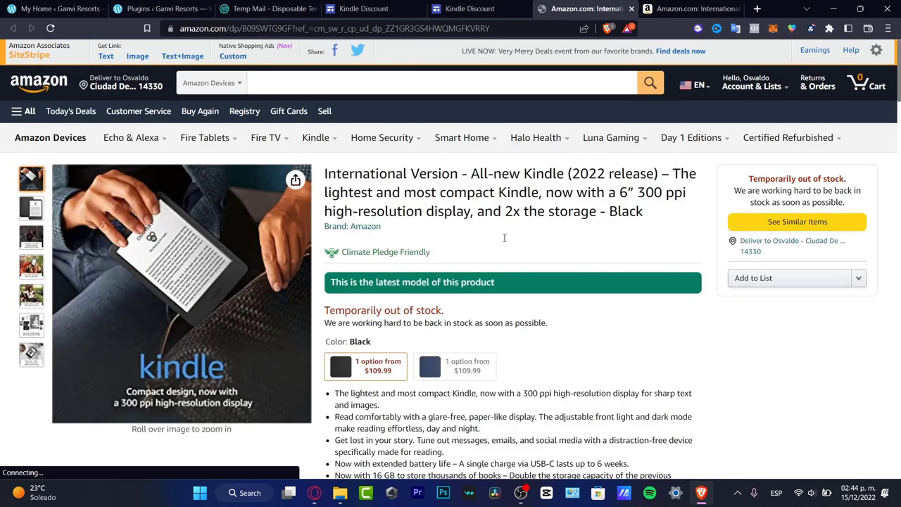
key(ctrl+Tab)
scroll(477, 339, down, 1)
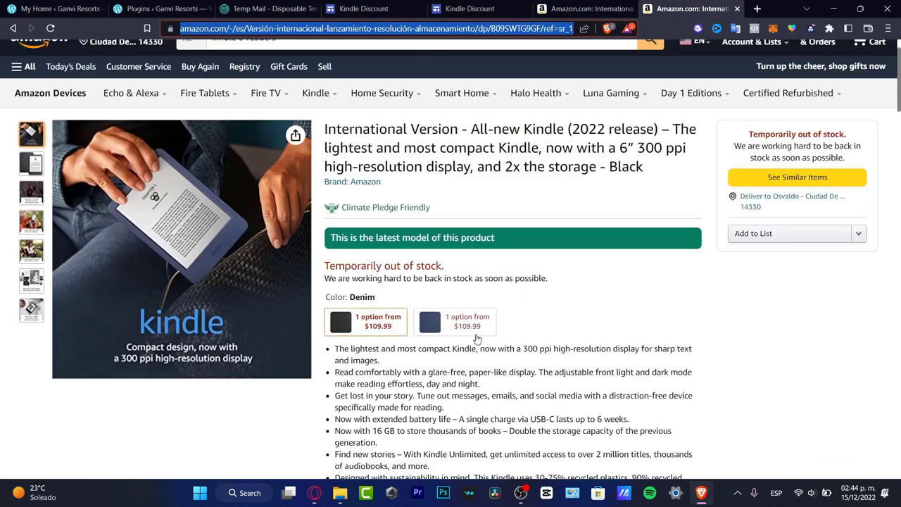
key(ctrl+shift+Tab)
key(ctrl+shift+Tab)
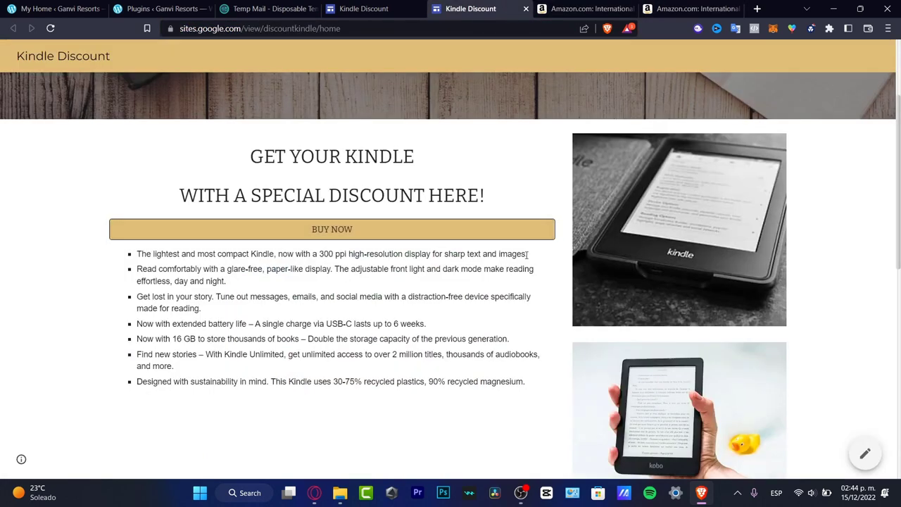
scroll(527, 282, down, 8)
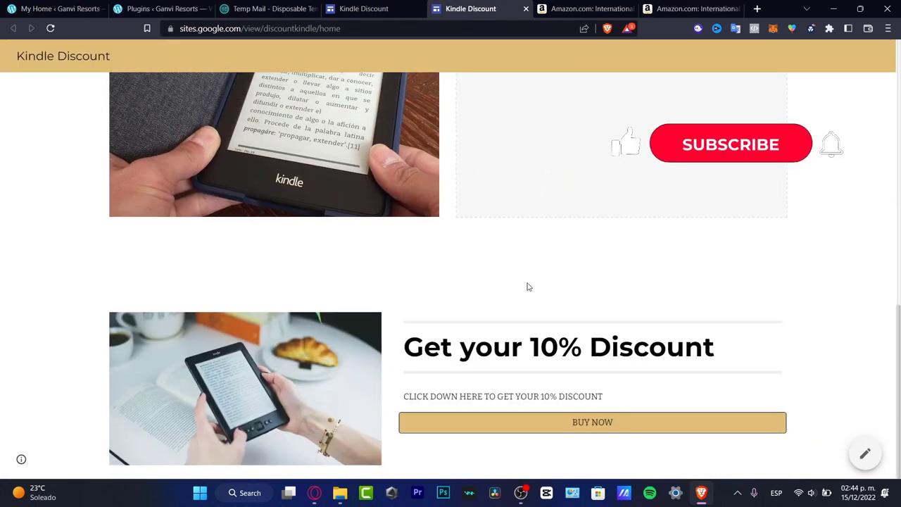